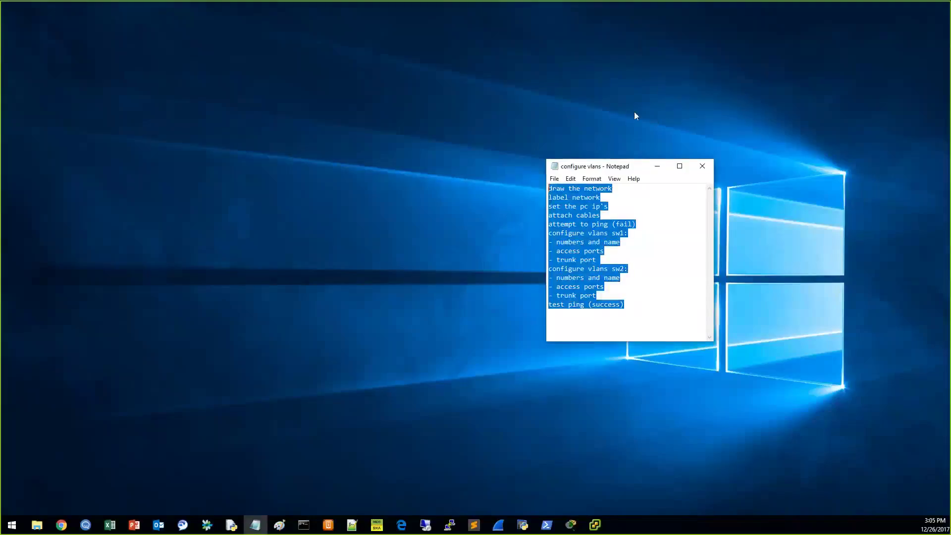
# Switch to Cisco Packet Tracer and paste the VLAN task checklist, from "draw the network" to "test ping (success)", as a workspace note.
pyautogui.click(552, 466)
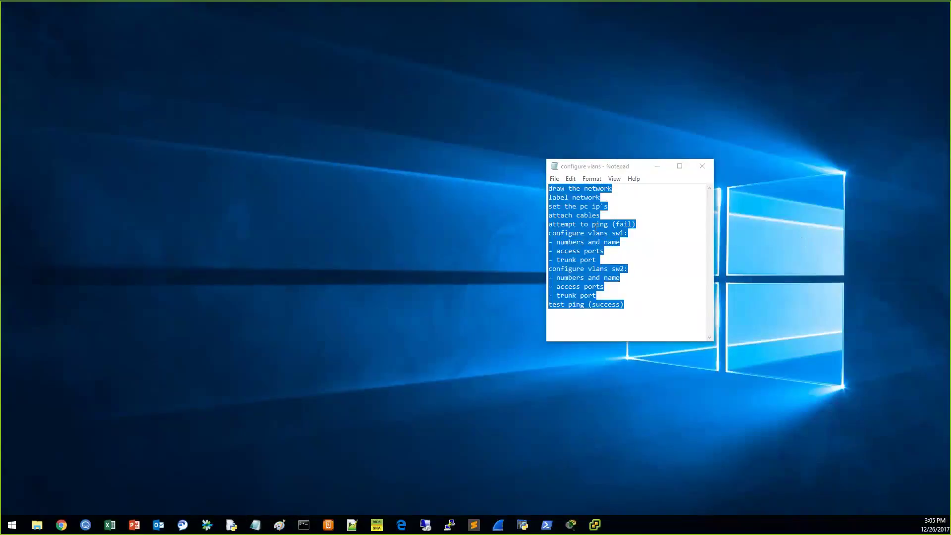
pyautogui.doubleClick(485, 88)
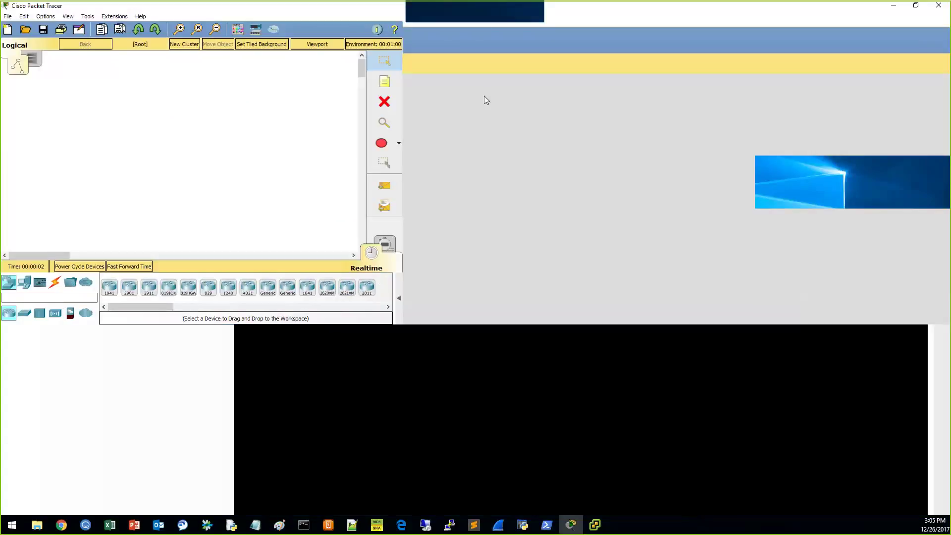
pyautogui.click(933, 81)
pyautogui.click(733, 93)
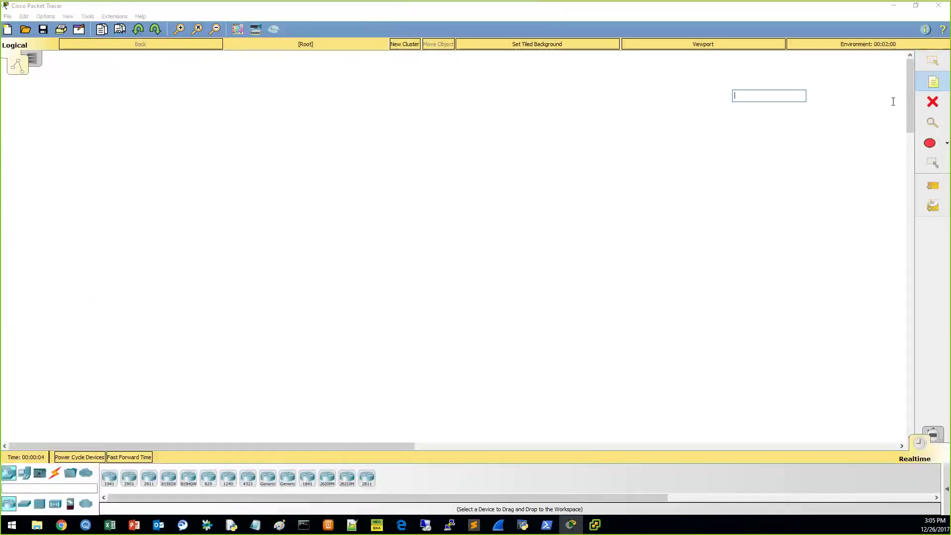
pyautogui.write("draw the network label network set the pc ip's attach cables attempt to ping (fail) configure vlans sw1: - numbers and name - access ports - trunk port configure vlans sw2: - numbers and name - access ports - trunk port test ping (success)")
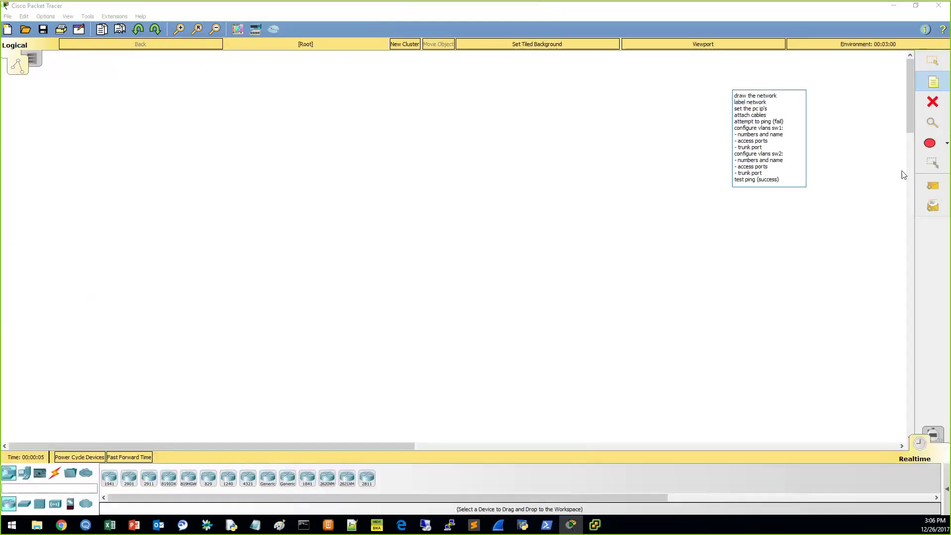
pyautogui.click(374, 205)
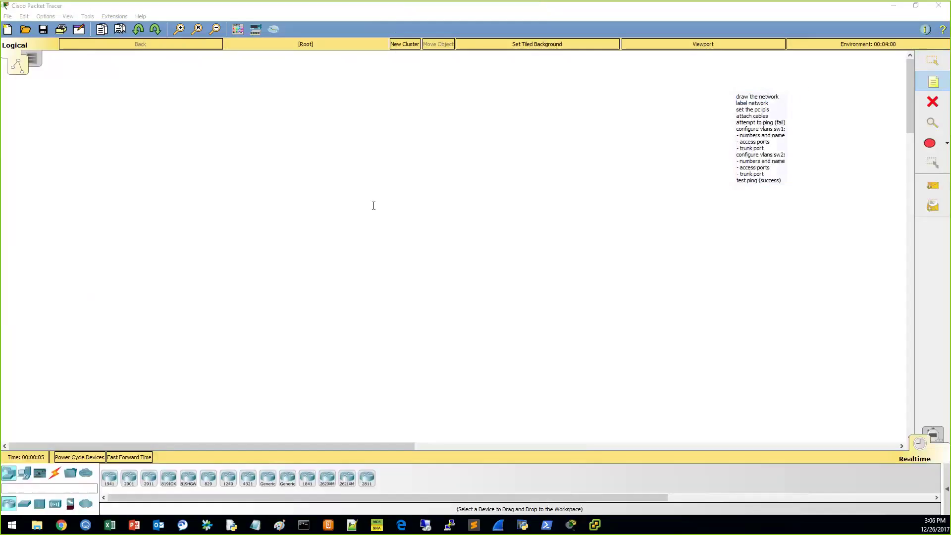
# Place four generic PCs in the workspace, arranged as the corners of a large rectangle.
pyautogui.click(24, 473)
pyautogui.click(109, 478)
pyautogui.click(195, 189)
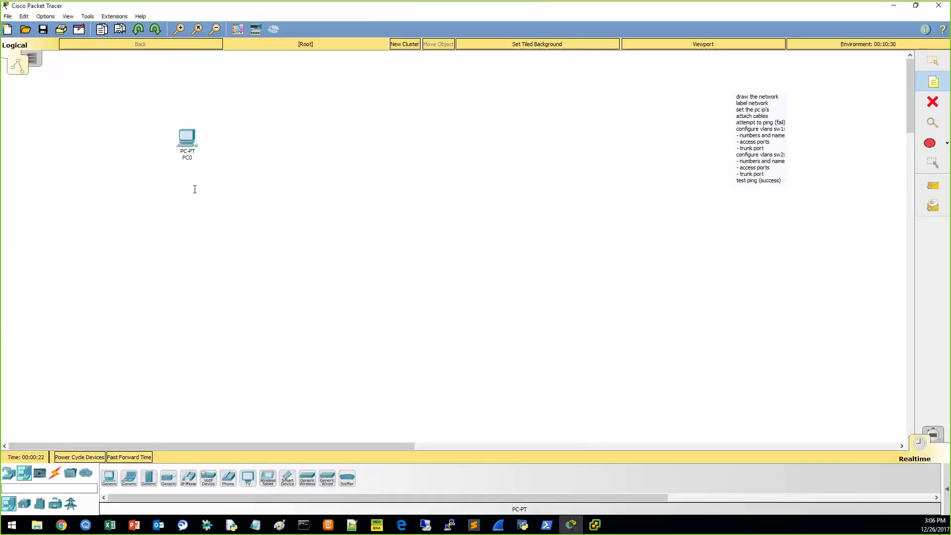
pyautogui.click(114, 478)
pyautogui.click(190, 340)
pyautogui.click(110, 478)
pyautogui.click(529, 144)
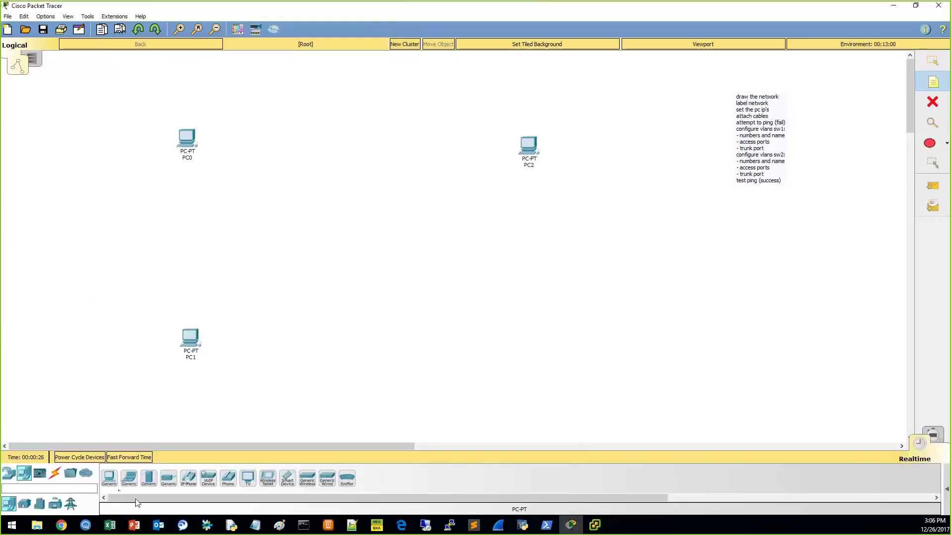
pyautogui.click(110, 478)
pyautogui.click(540, 340)
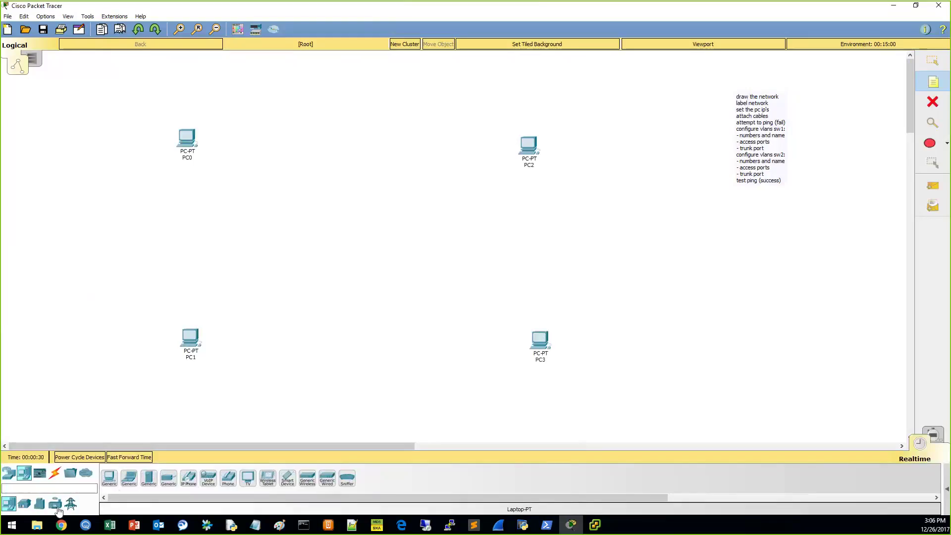
# Place two 2960 switches, one between PC0 and PC1 and one between PC2 and PC3.
pyautogui.click(12, 475)
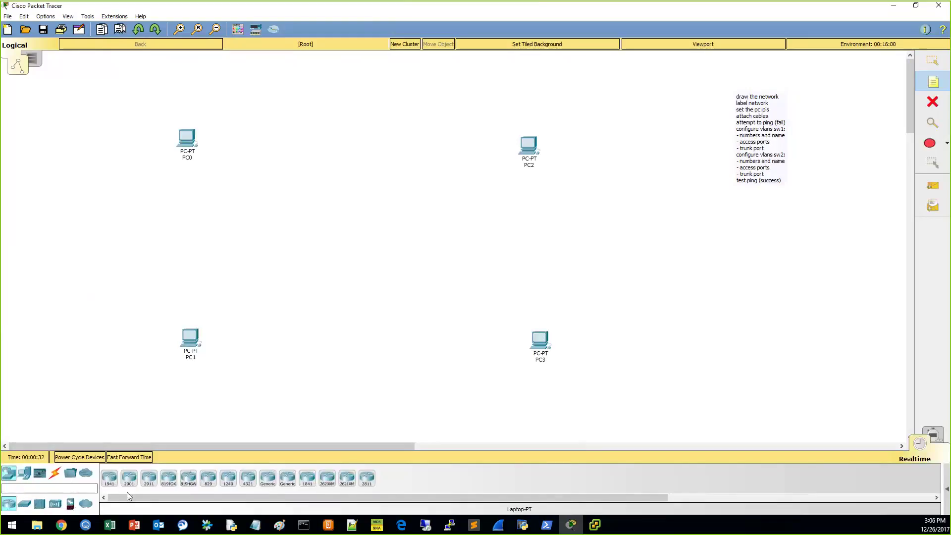
pyautogui.click(24, 504)
pyautogui.click(109, 478)
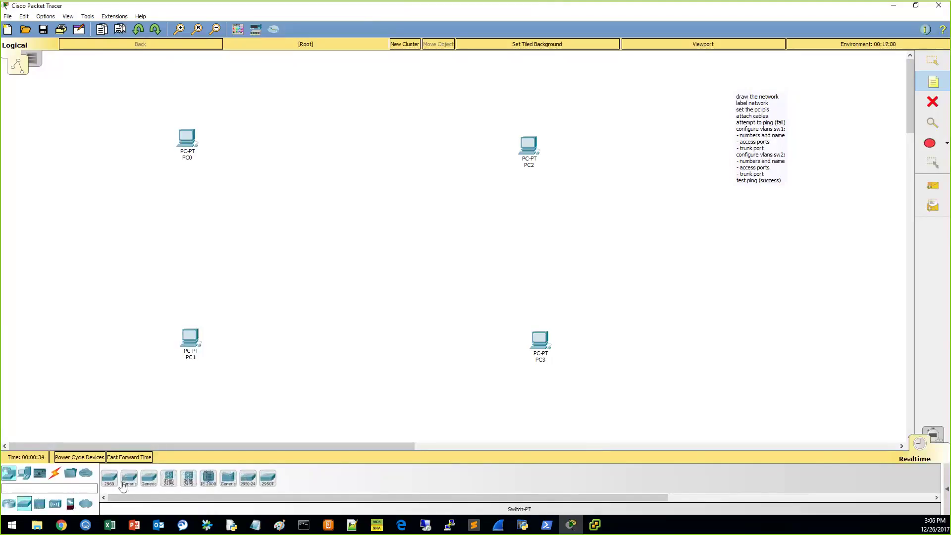
pyautogui.click(191, 243)
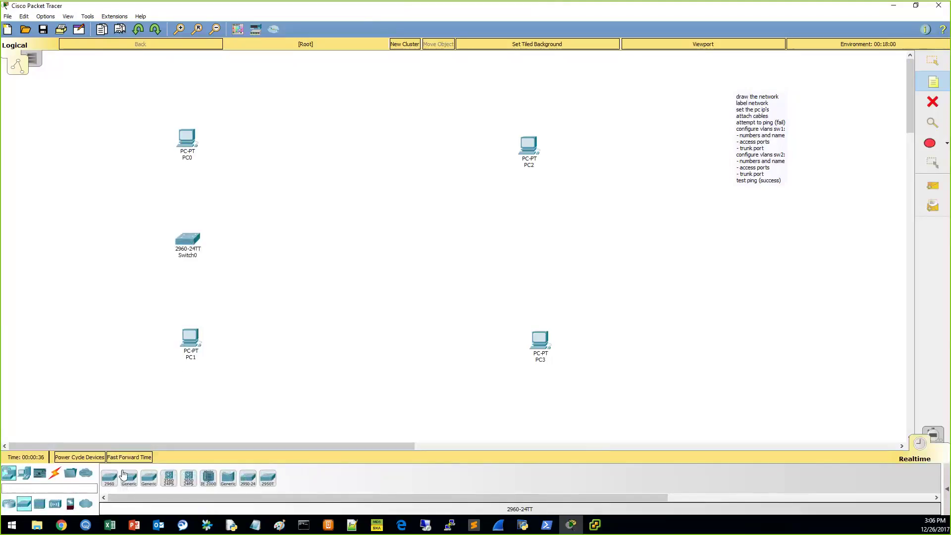
pyautogui.click(109, 477)
pyautogui.click(532, 246)
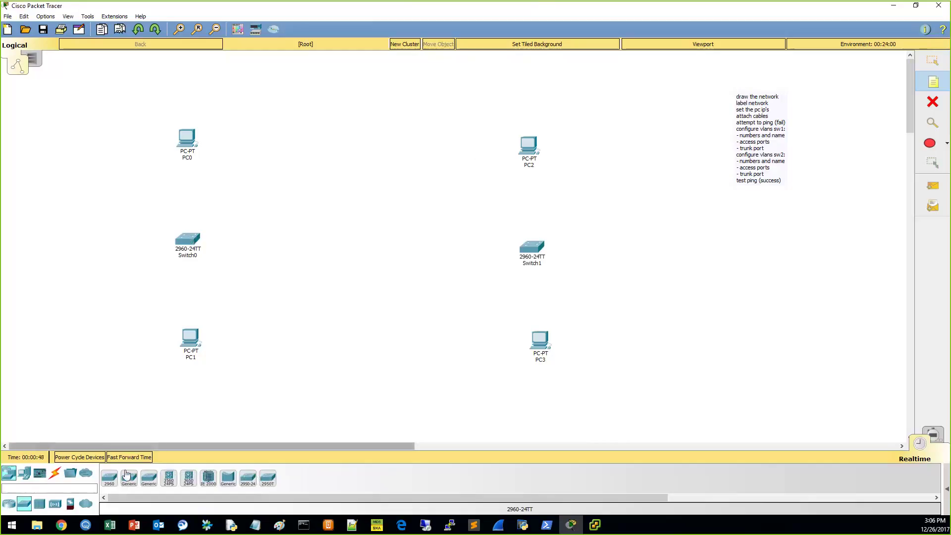
# Connect PC0's FastEthernet0 to Switch0's FastEthernet0/1 with a copper straight-through cable.
pyautogui.click(54, 473)
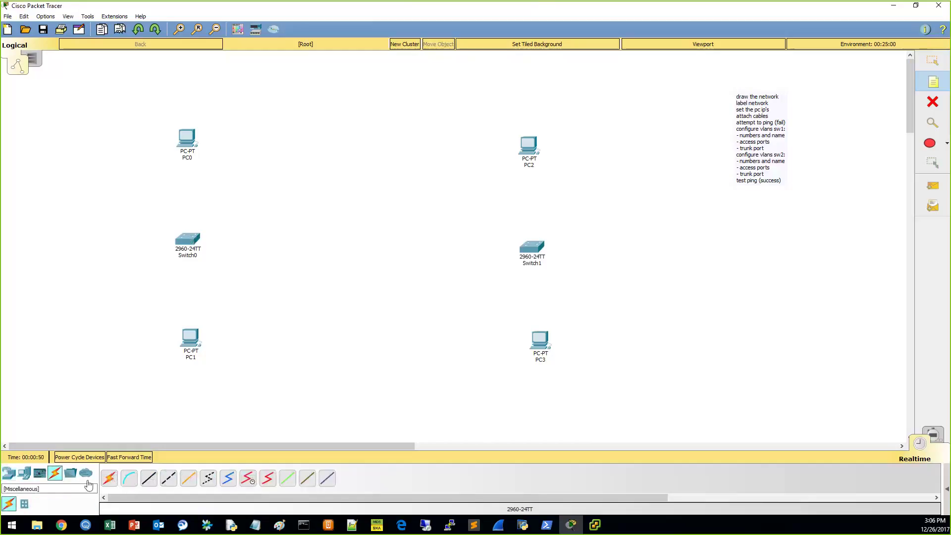
pyautogui.click(150, 478)
pyautogui.click(187, 143)
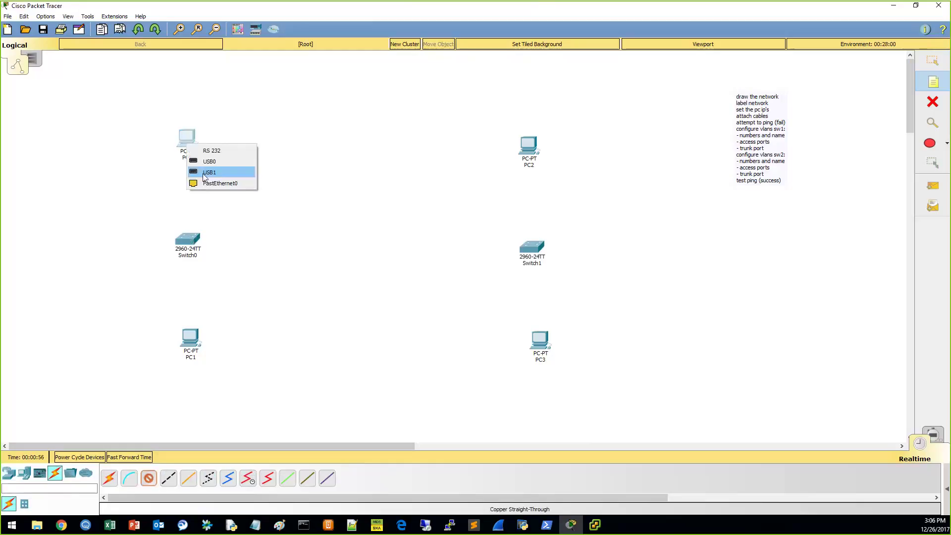
pyautogui.click(213, 172)
pyautogui.click(195, 237)
pyautogui.click(213, 250)
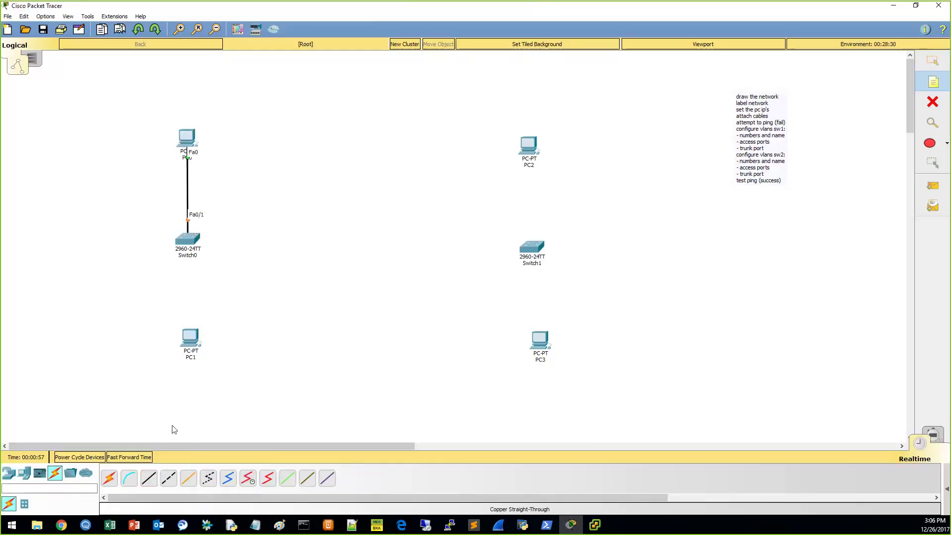
# Connect Switch0's FastEthernet0/2 to PC1's FastEthernet0 with a copper straight-through cable.
pyautogui.click(193, 243)
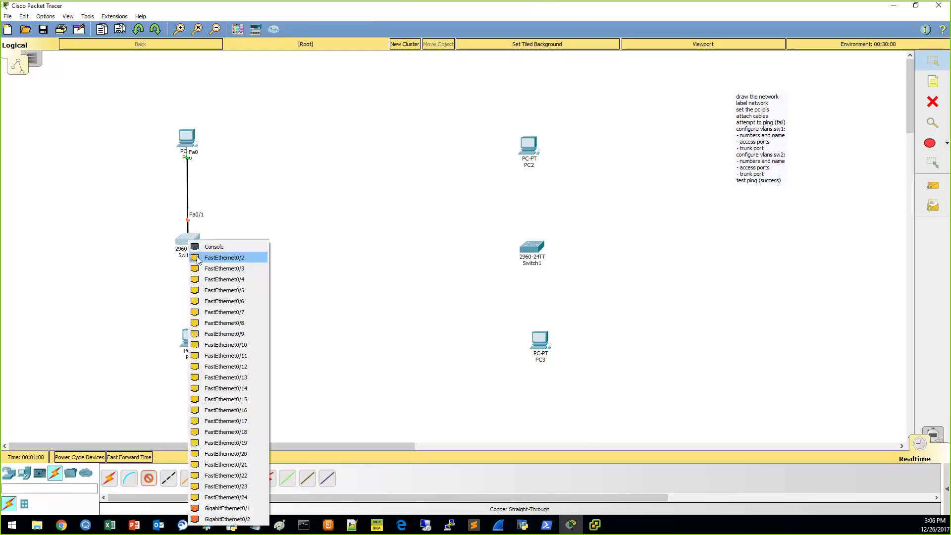
pyautogui.click(201, 257)
pyautogui.click(191, 337)
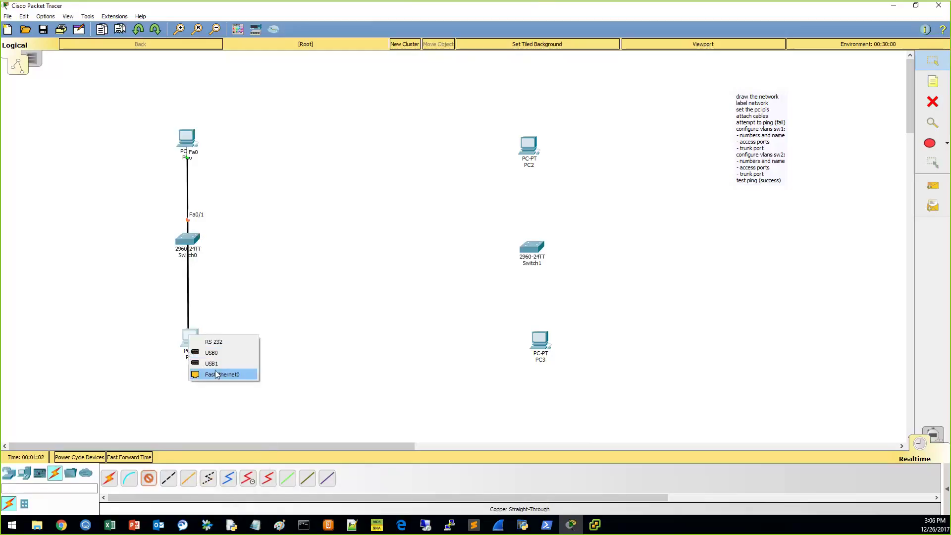
pyautogui.click(217, 375)
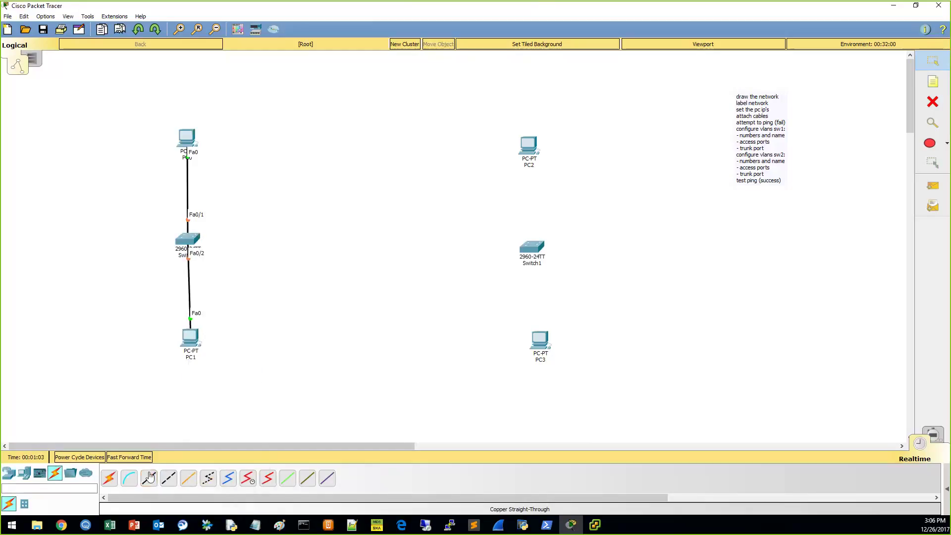
# Connect PC2's FastEthernet0 to Switch1's FastEthernet0/1 with a copper straight-through cable.
pyautogui.click(529, 146)
pyautogui.click(561, 185)
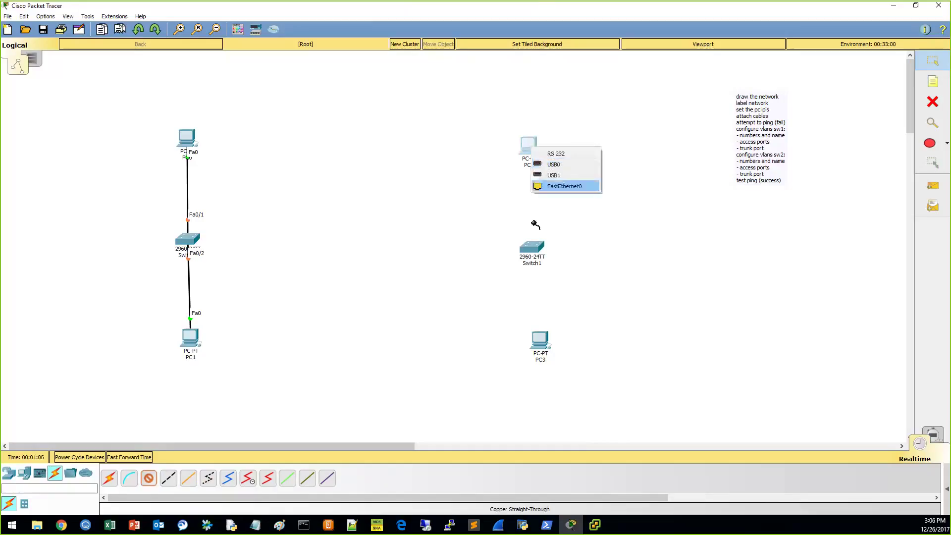
pyautogui.click(535, 248)
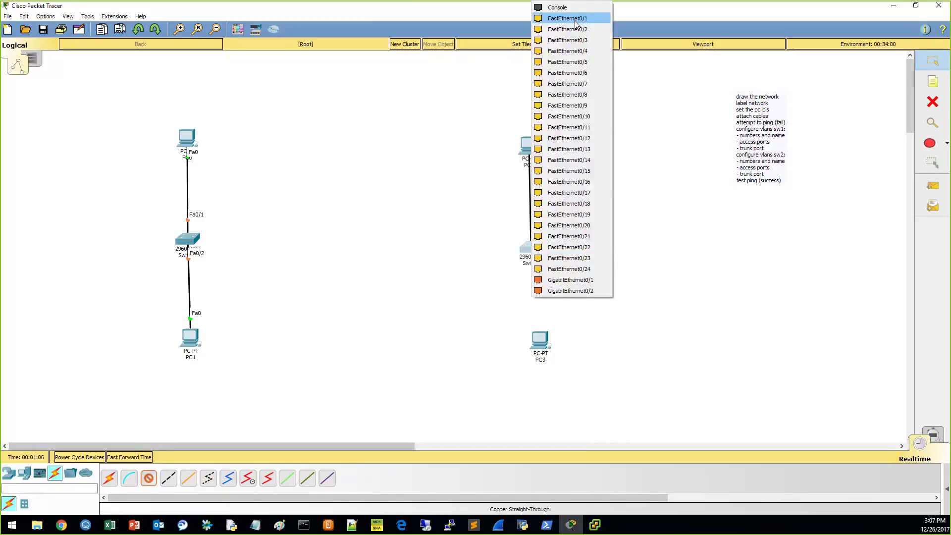
pyautogui.click(560, 17)
# Connect Switch1's FastEthernet0/2 to PC3's FastEthernet0 with a copper straight-through cable.
pyautogui.click(149, 478)
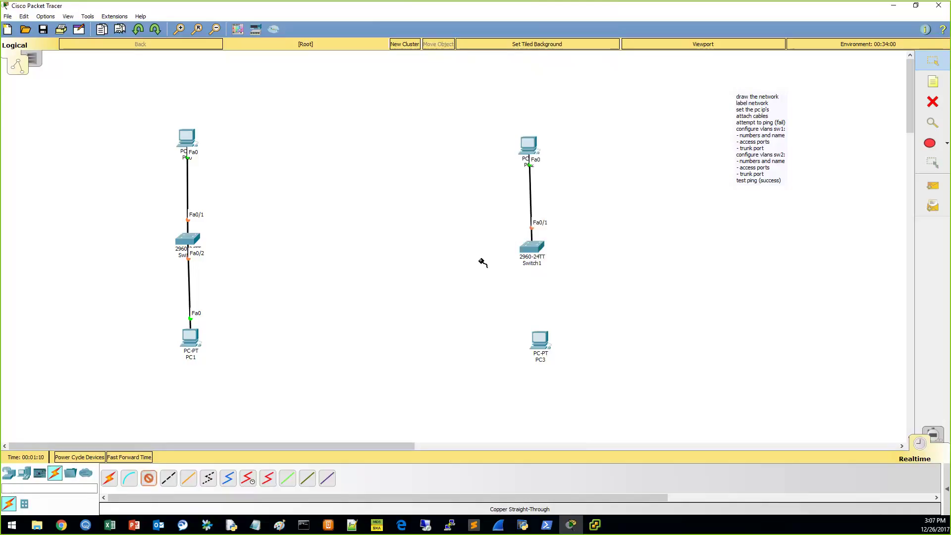
pyautogui.click(546, 242)
pyautogui.click(555, 15)
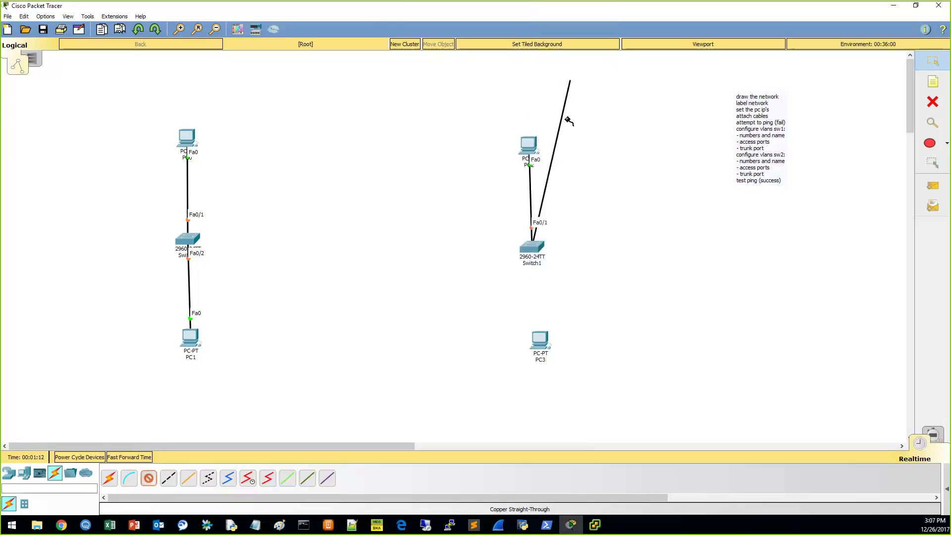
pyautogui.click(537, 351)
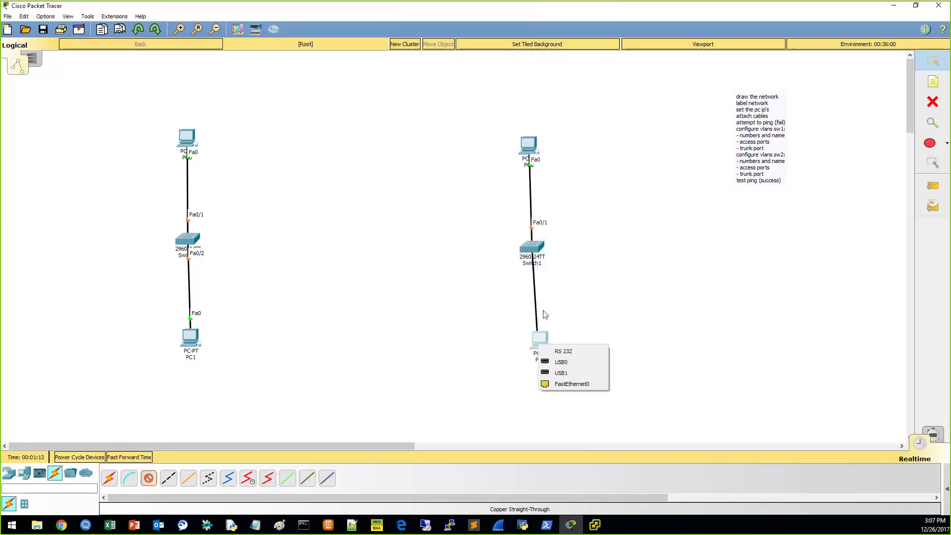
pyautogui.click(558, 385)
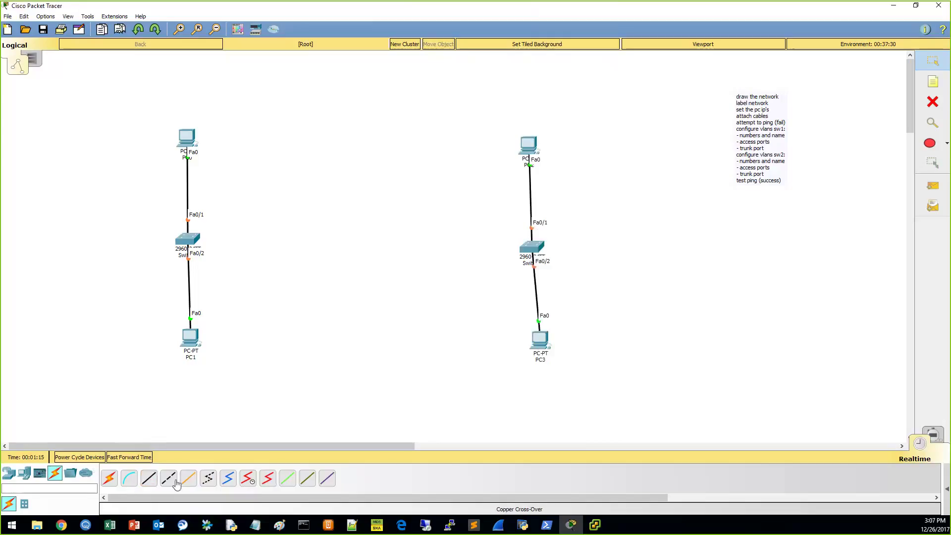
# Link Switch0 and Switch1 with a copper cross-over cable, using FastEthernet0/10 on both switches.
pyautogui.click(172, 481)
pyautogui.click(187, 240)
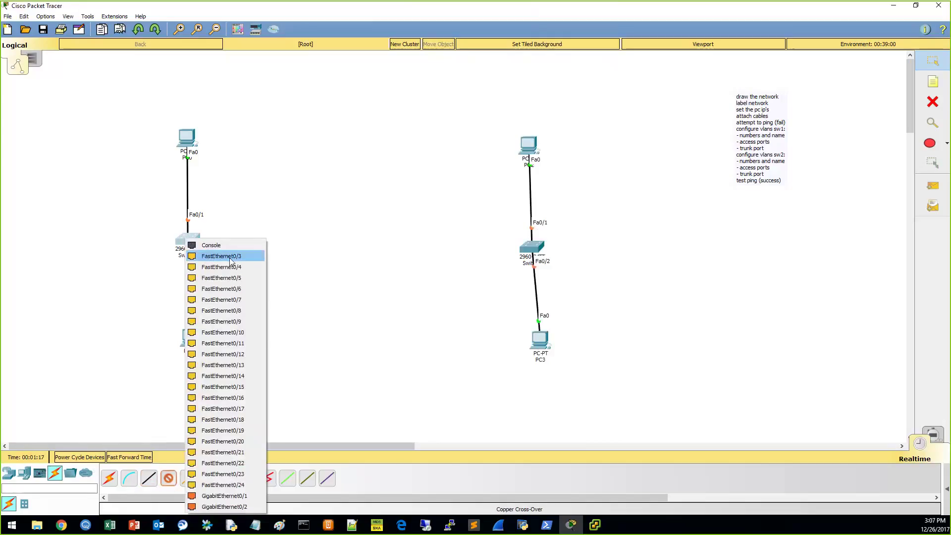
pyautogui.click(222, 332)
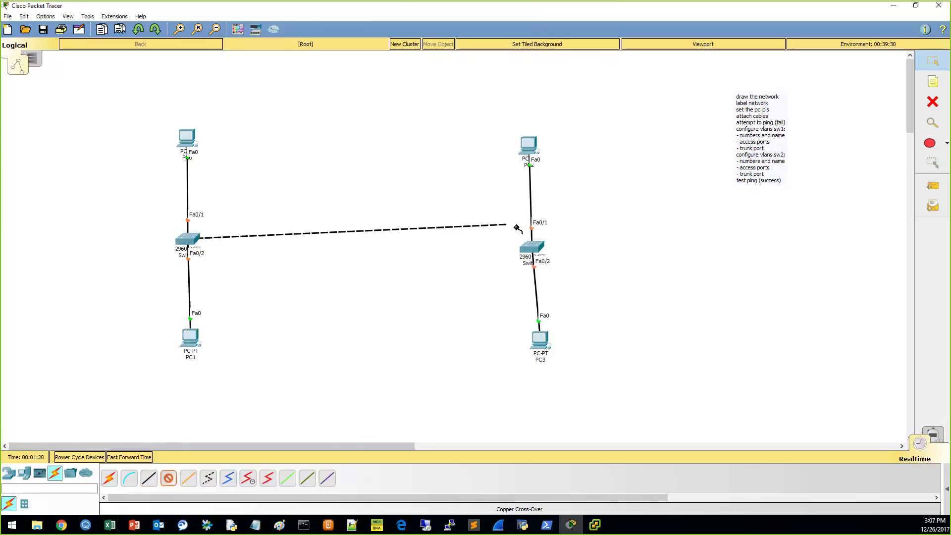
pyautogui.click(533, 249)
pyautogui.click(562, 375)
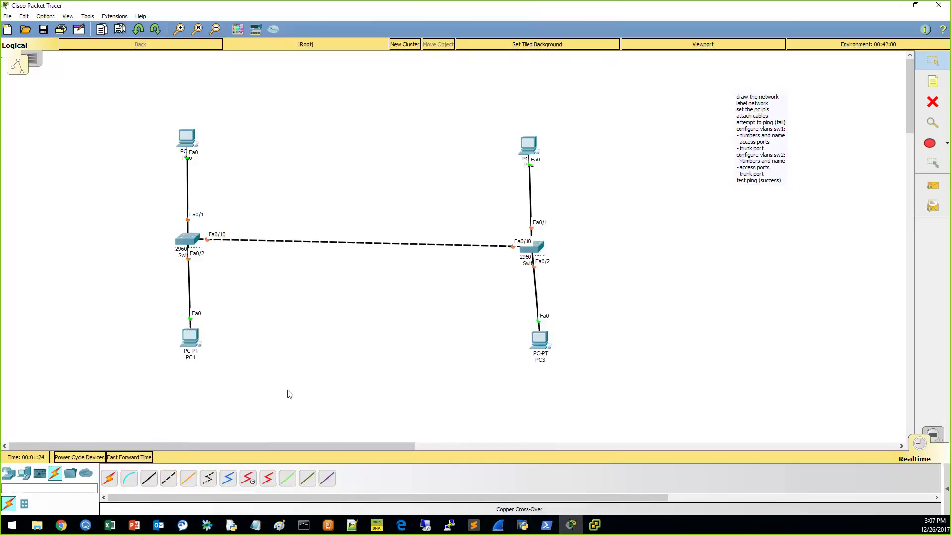
# Add the note 192.168.0.1 above PC0 and the note 192.168.0.2 below PC1.
pyautogui.click(931, 81)
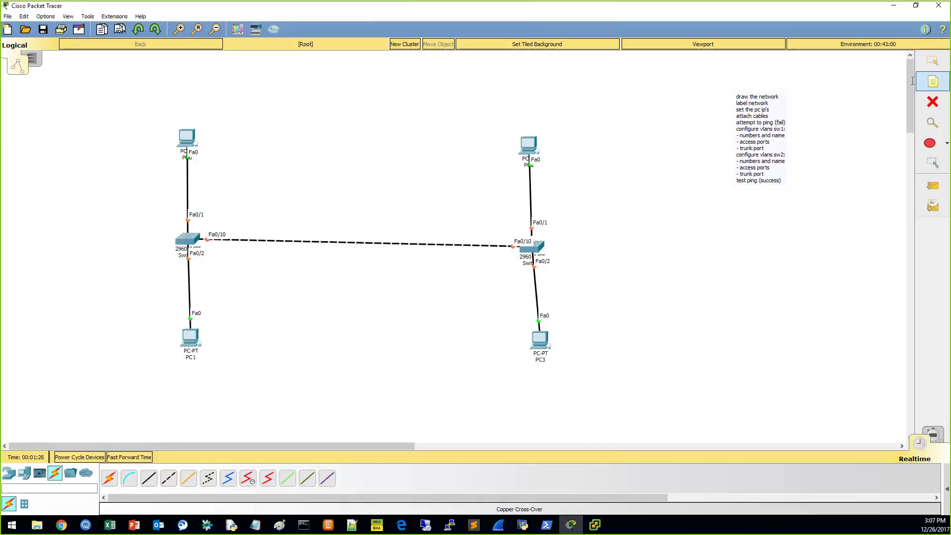
pyautogui.click(161, 86)
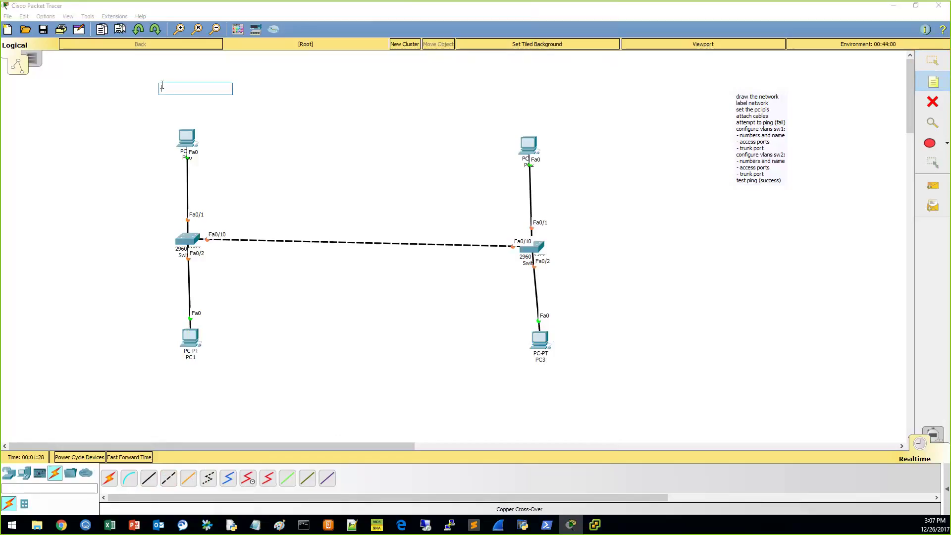
pyautogui.write('192.168.0.')
pyautogui.hotkey('ctrl', 'a')
pyautogui.press('End')
pyautogui.write('1')
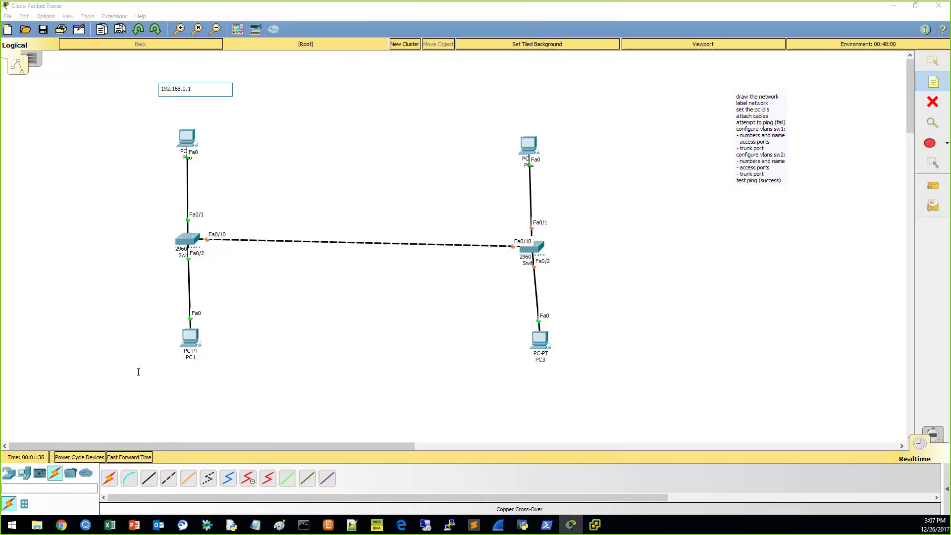
pyautogui.click(162, 383)
pyautogui.write('192.168.0.2')
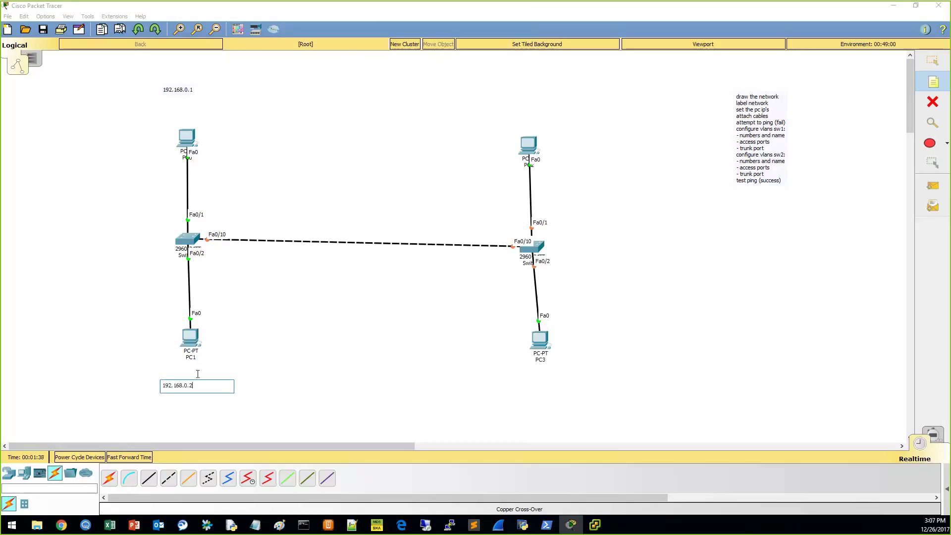
# Add the note 192.168.0.3 above PC2 and the note 192.168.0.4 below PC3.
pyautogui.click(498, 106)
pyautogui.write('192.168.0.3')
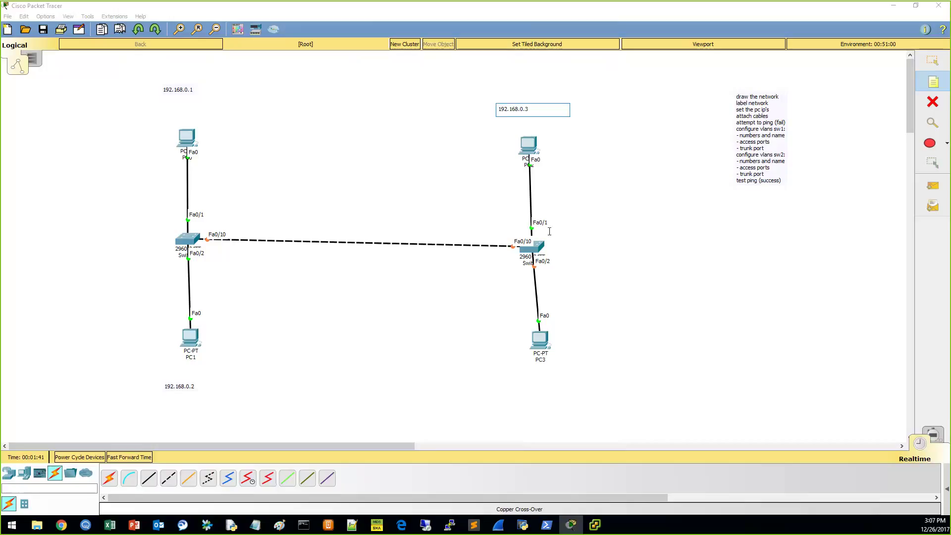
pyautogui.click(510, 392)
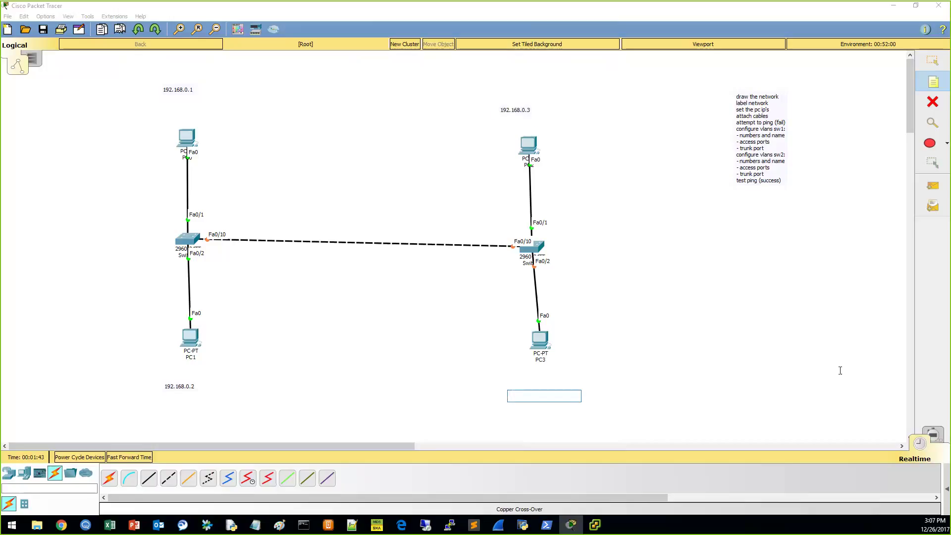
pyautogui.write('192.168.0.4')
pyautogui.click(933, 61)
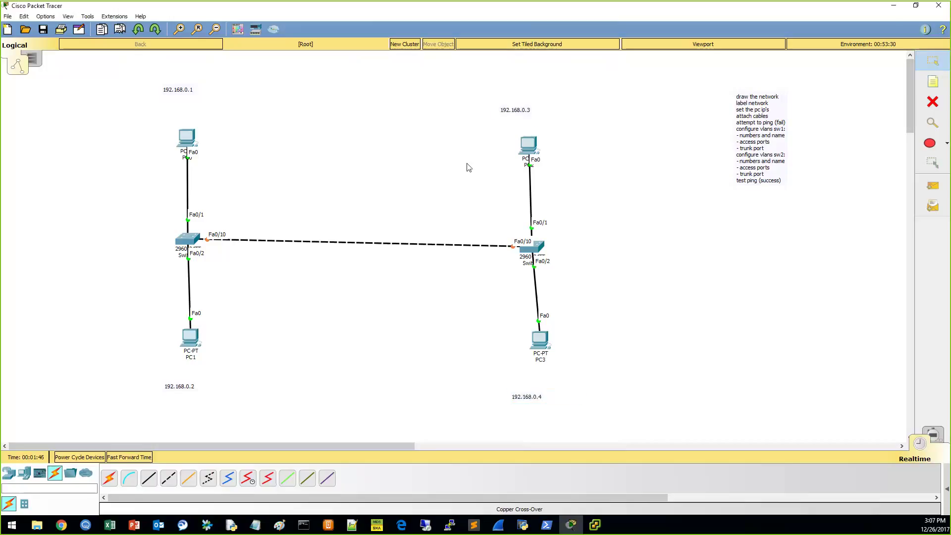
# Give PC0 the static IP address 192.168.0.1 with the default subnet mask.
pyautogui.click(193, 142)
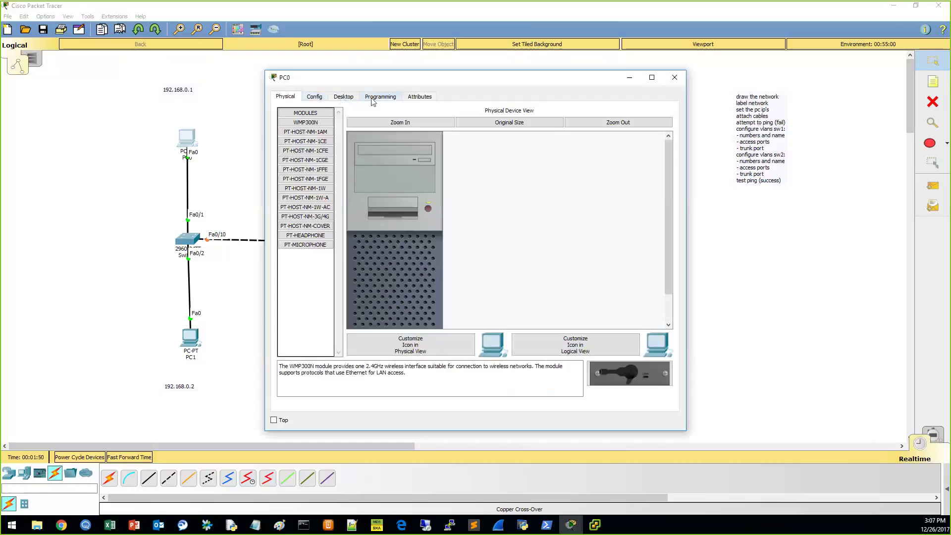
pyautogui.click(343, 97)
pyautogui.click(323, 135)
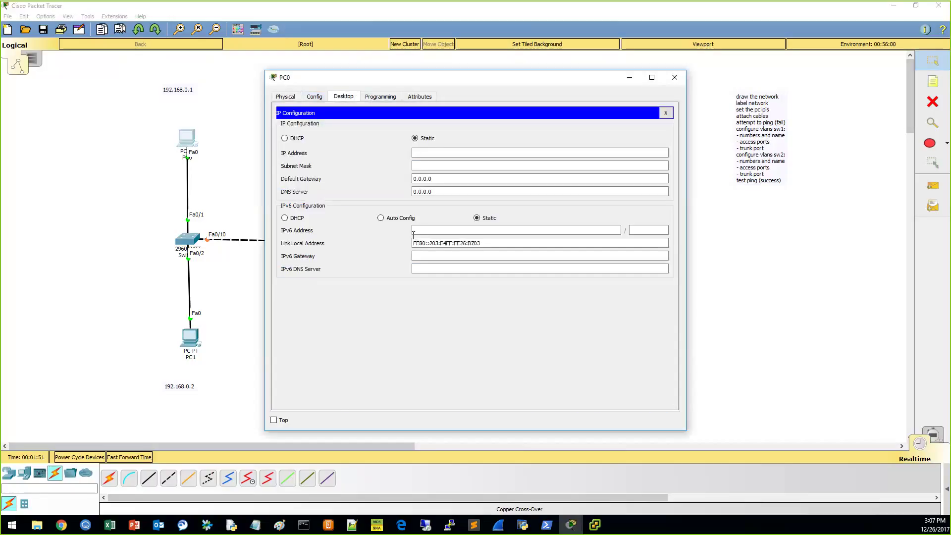
pyautogui.click(436, 152)
pyautogui.write('192.168.0.')
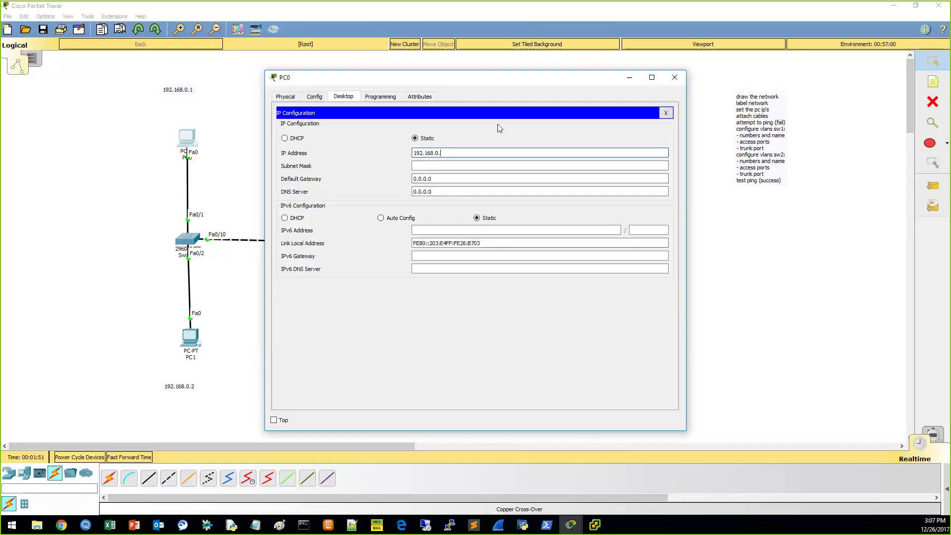
pyautogui.write('1')
pyautogui.press('Tab')
pyautogui.click(675, 77)
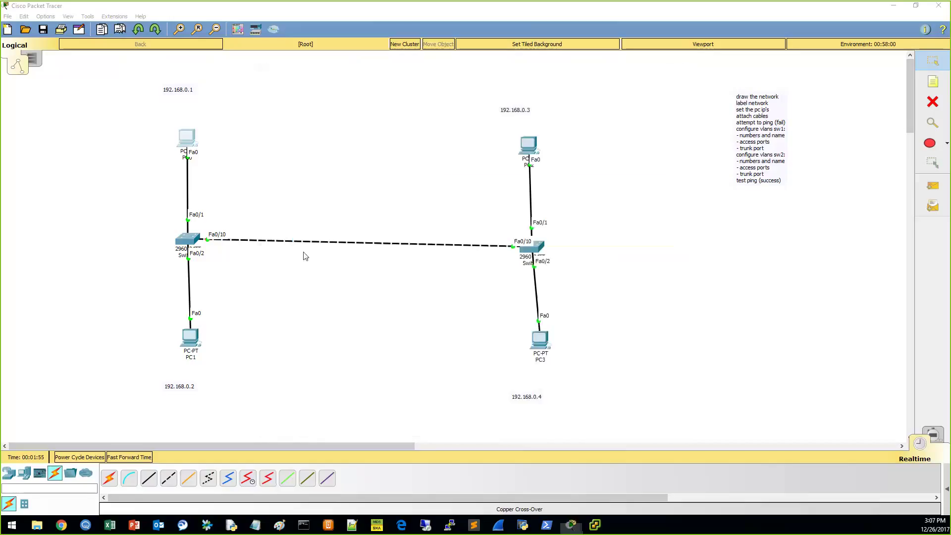
# Give PC1 the static IP address 192.168.0.2 with the default subnet mask 255.255.255.0.
pyautogui.click(182, 334)
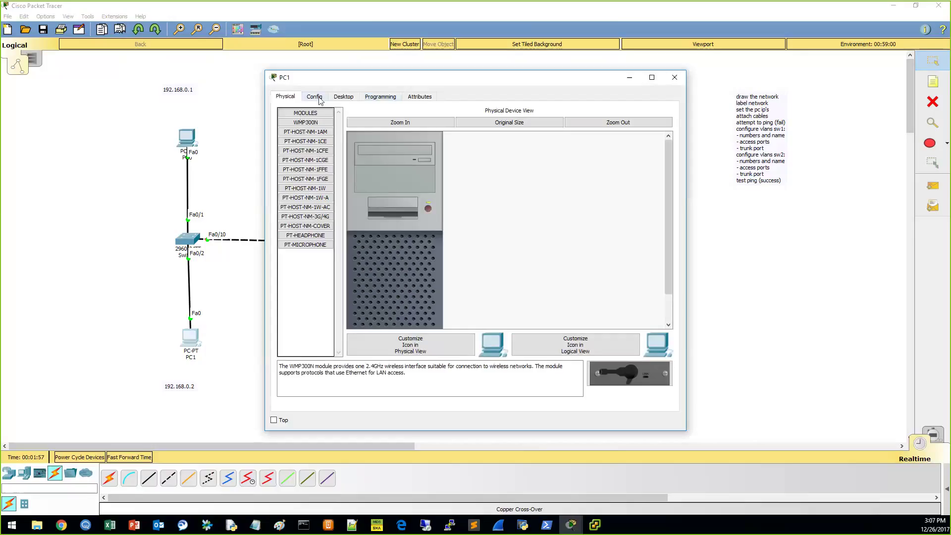
pyautogui.click(343, 96)
pyautogui.click(319, 141)
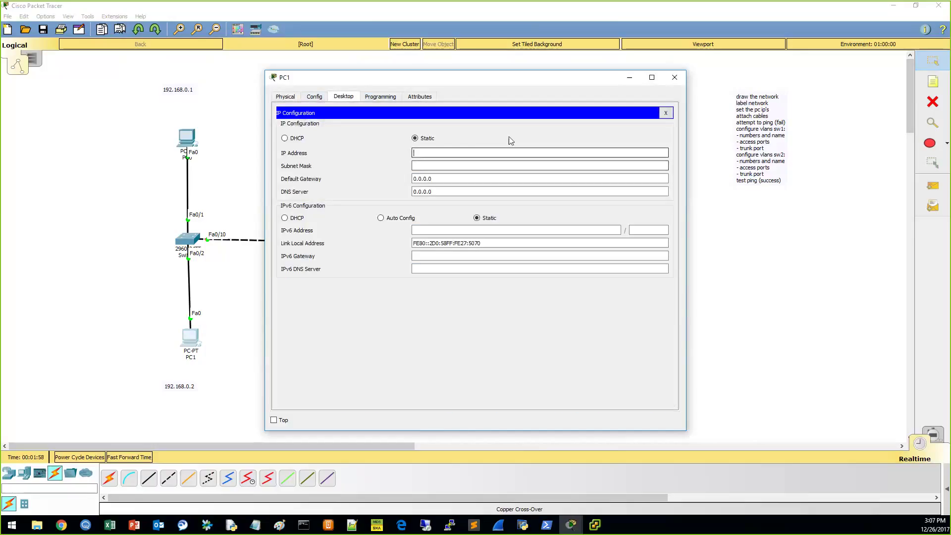
pyautogui.write('192.168.0.2')
pyautogui.press('Tab')
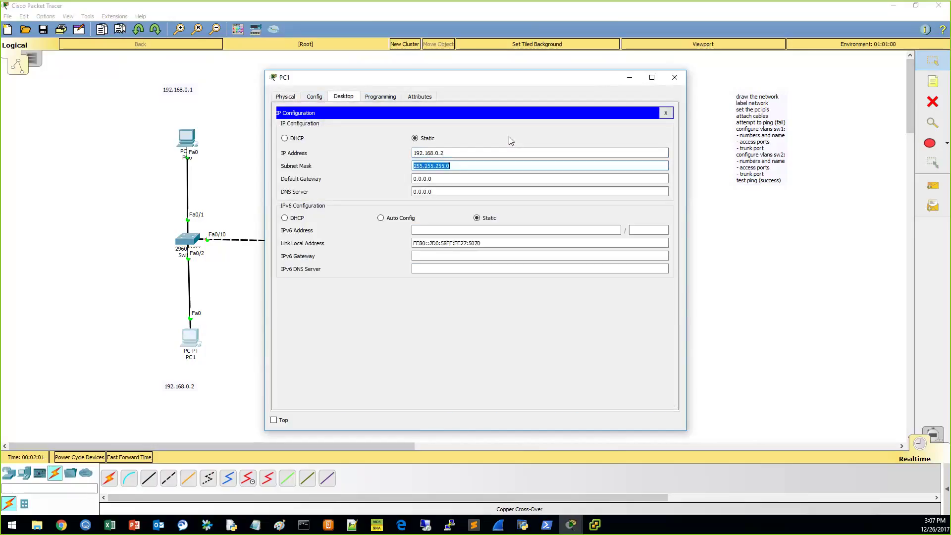
pyautogui.click(675, 77)
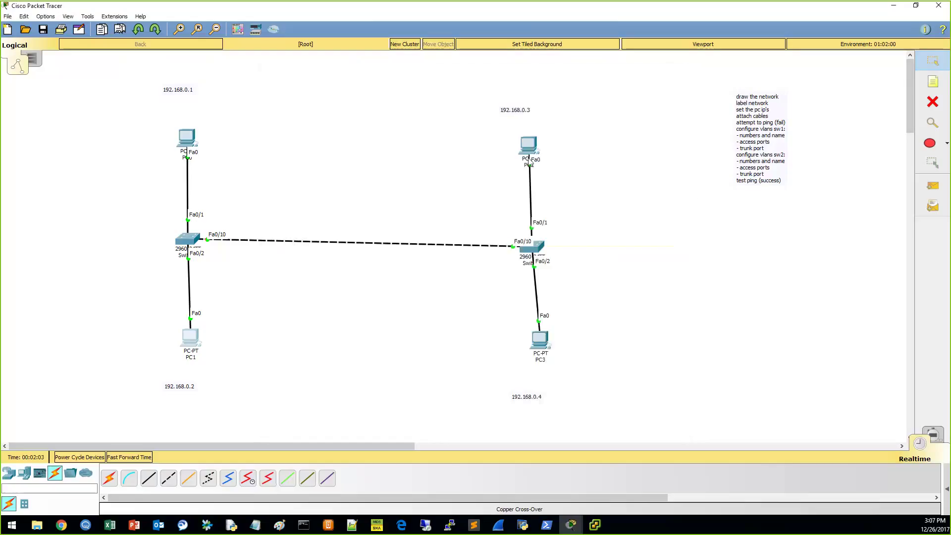
# Give PC2 the static IP address 192.168.0.3 with the default subnet mask 255.255.255.0.
pyautogui.click(522, 146)
pyautogui.click(343, 96)
pyautogui.click(320, 141)
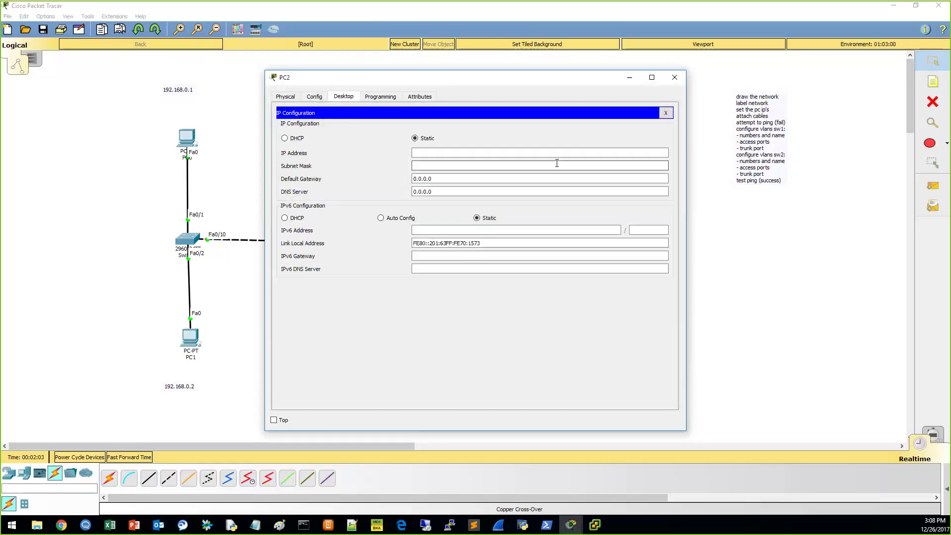
pyautogui.click(530, 152)
pyautogui.write('192.168.0.3')
pyautogui.press('Tab')
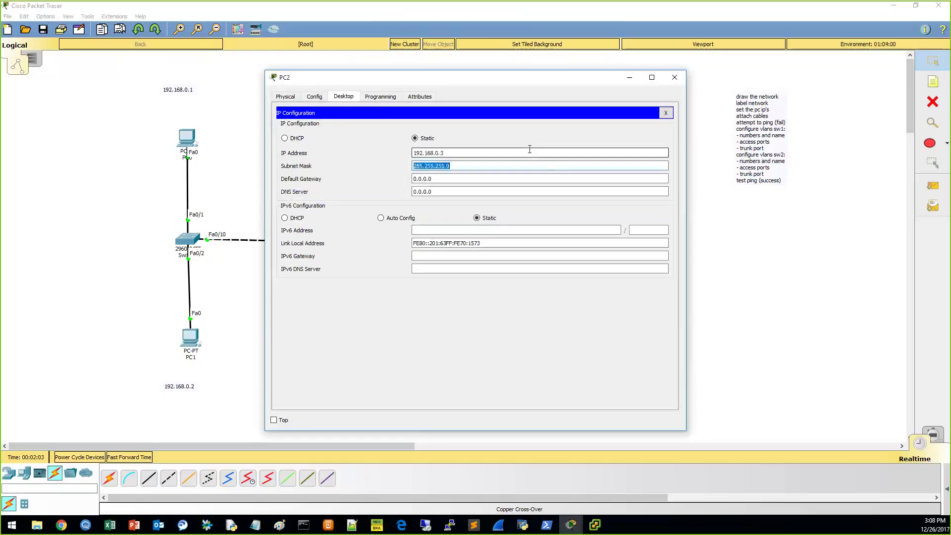
pyautogui.click(681, 79)
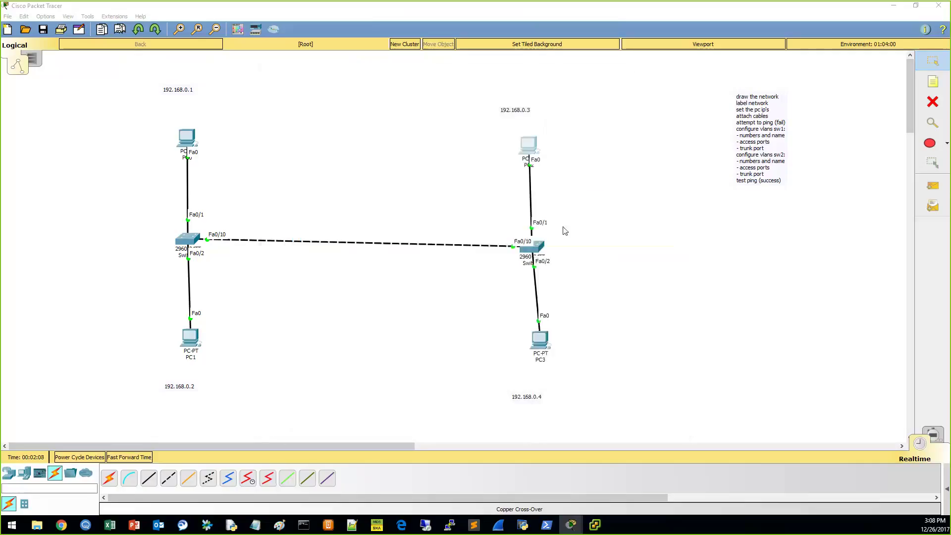
# Give PC3 the static IP address 192.168.0.4 with the default subnet mask.
pyautogui.click(540, 353)
pyautogui.click(344, 96)
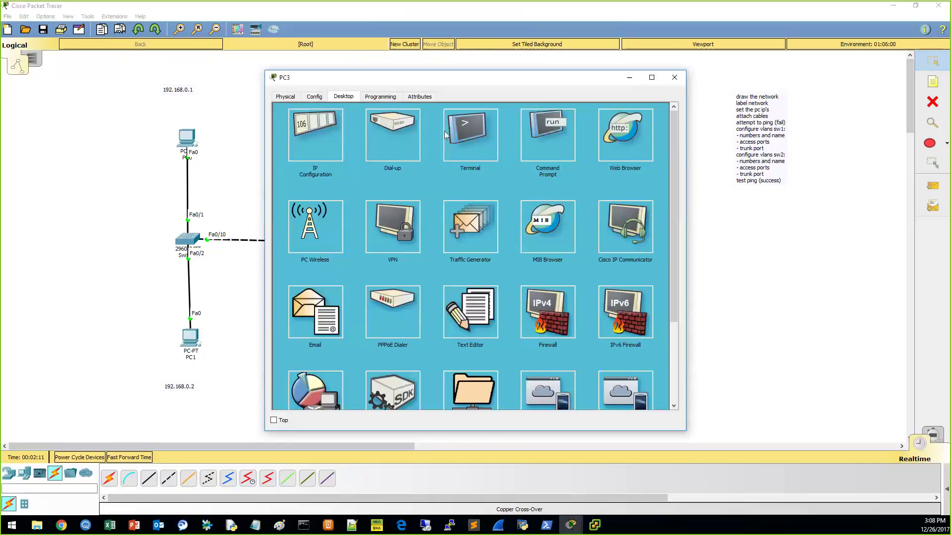
pyautogui.click(315, 135)
pyautogui.click(464, 153)
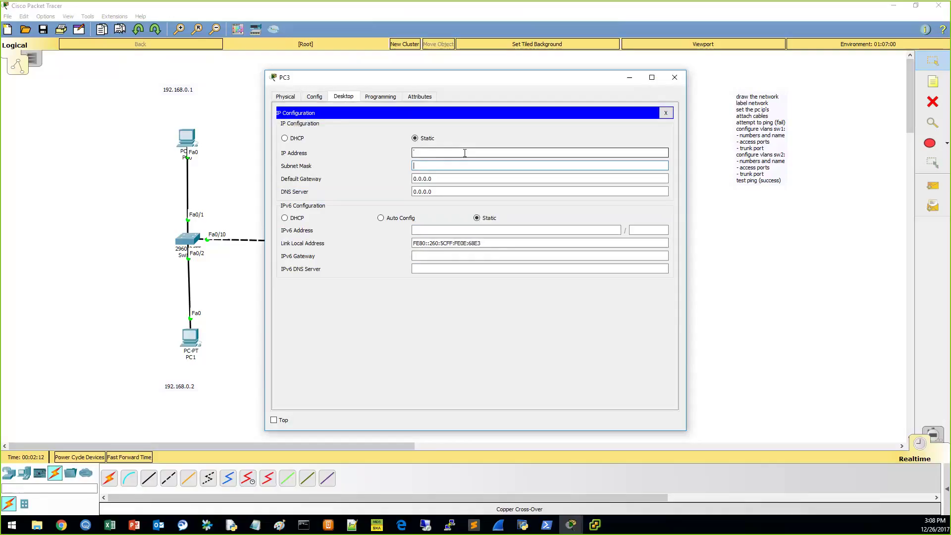
pyautogui.write('192.168.0.4')
pyautogui.press('Tab')
pyautogui.click(675, 77)
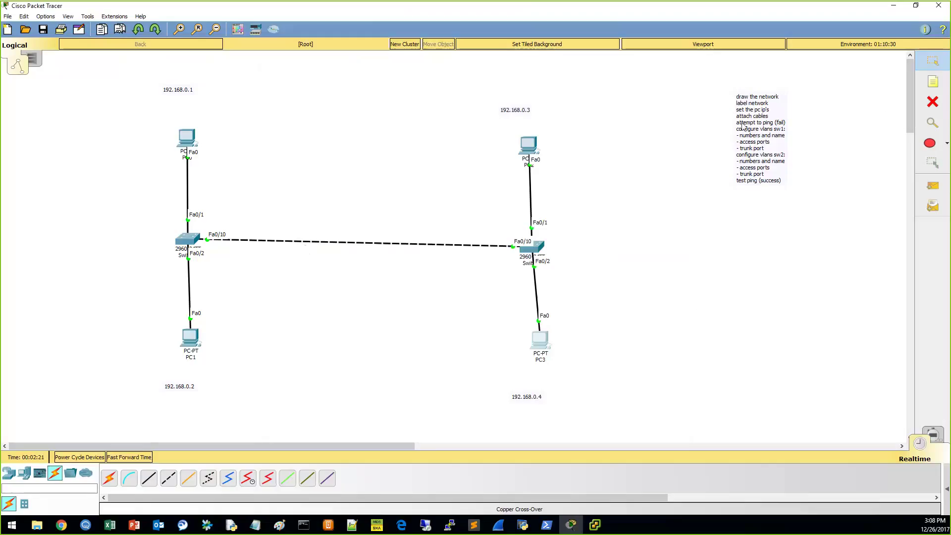
# Ping PC2 at 192.168.0.3 from PC3's command prompt, then interrupt the ping.
pyautogui.click(543, 342)
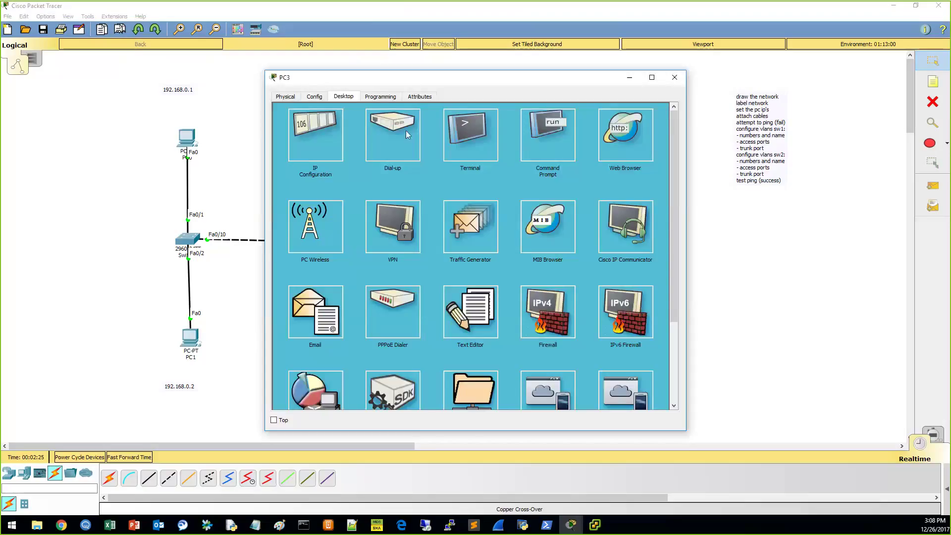
pyautogui.moveTo(427, 80); pyautogui.dragTo(390, 201)
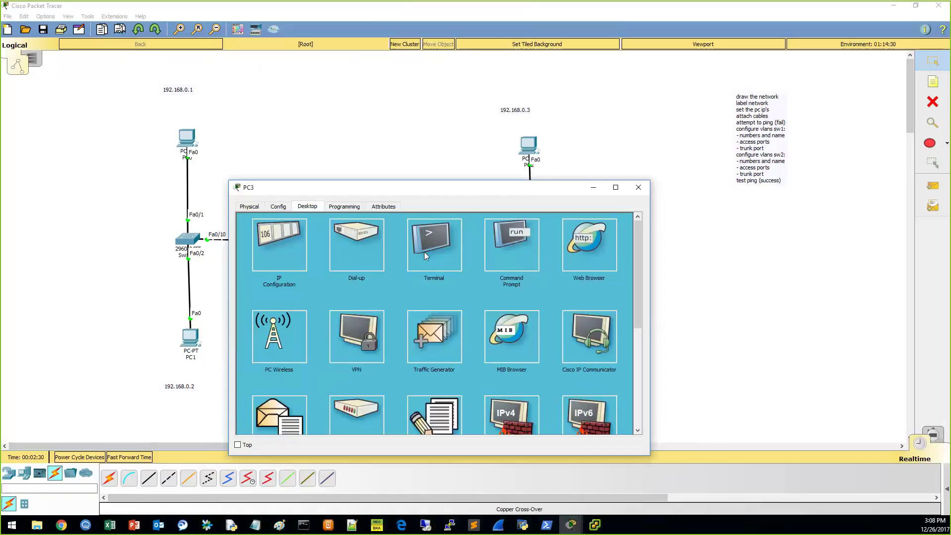
pyautogui.click(512, 245)
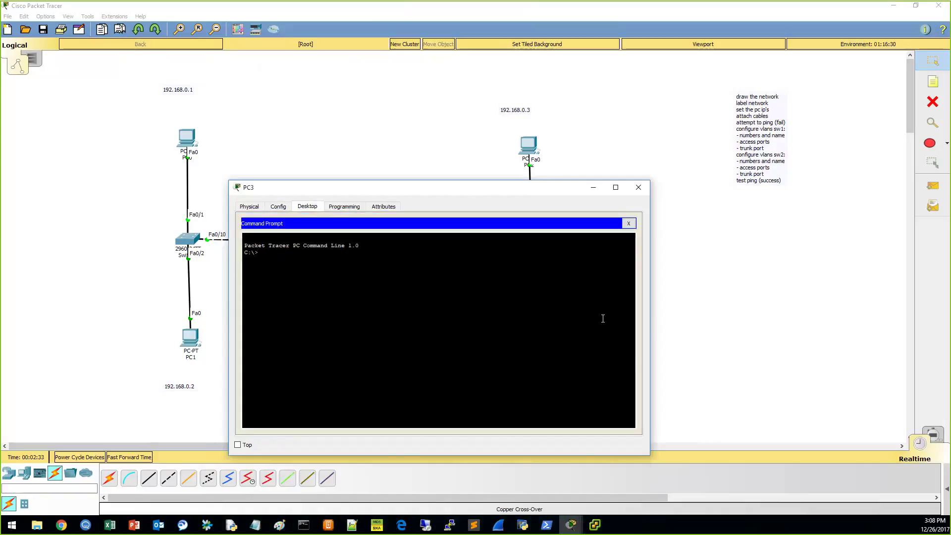
pyautogui.write('ping 192.168.0.3')
pyautogui.press('Return')
pyautogui.hotkey('ctrl', 'c')
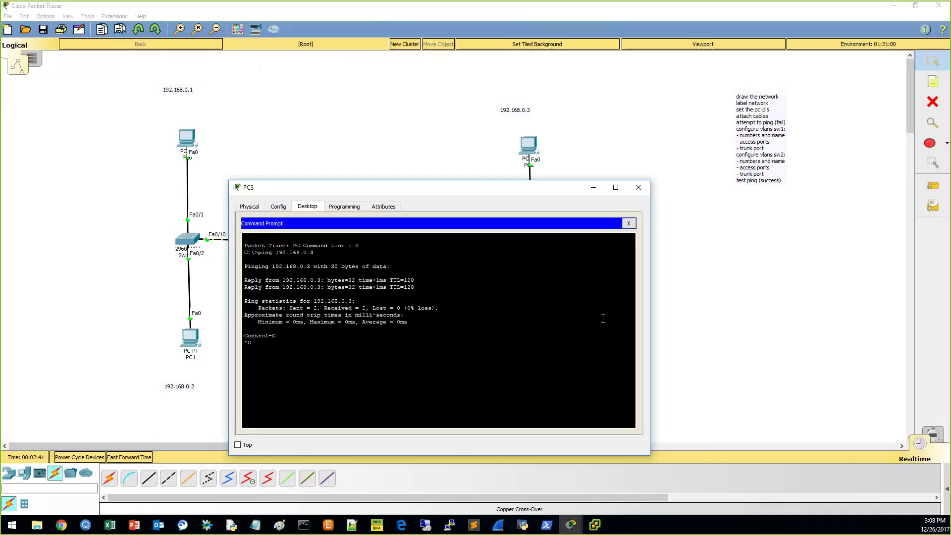
# Ping PC1 at 192.168.0.2 from PC3's command prompt and interrupt the ping.
pyautogui.press('Up')
pyautogui.press('BackSpace')
pyautogui.write('2')
pyautogui.press('Return')
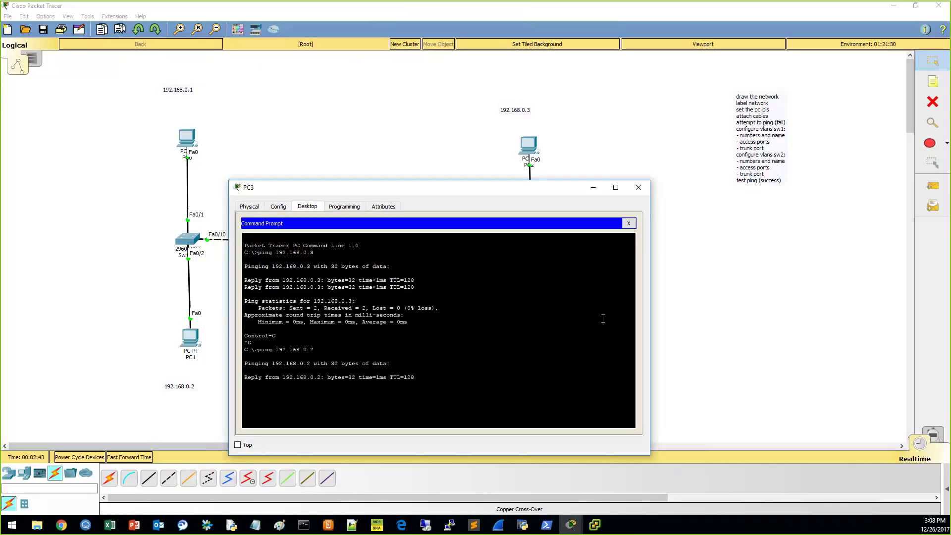
pyautogui.hotkey('ctrl', 'c')
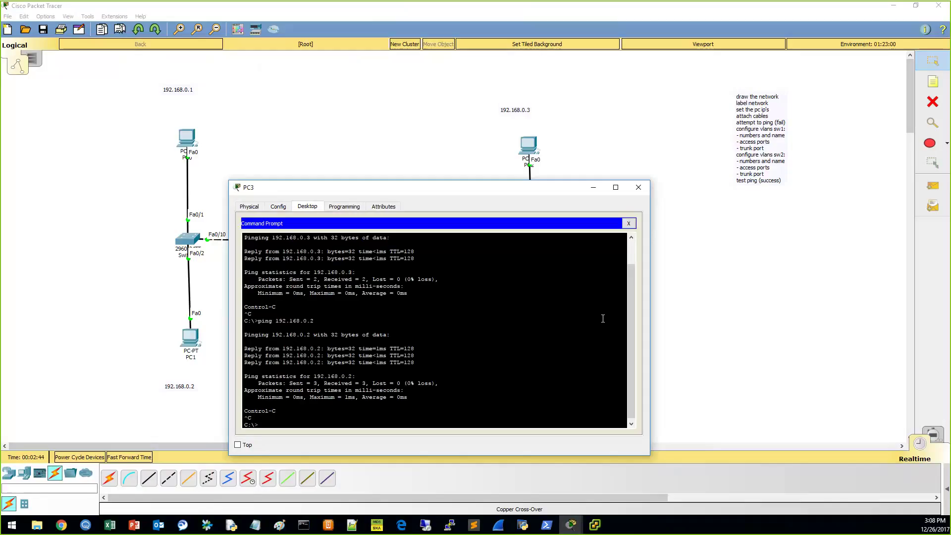
# Ping PC0 at 192.168.0.1 from PC3's command prompt, and close the PC3 window.
pyautogui.press('Up')
pyautogui.press('BackSpace')
pyautogui.write('1')
pyautogui.press('Return')
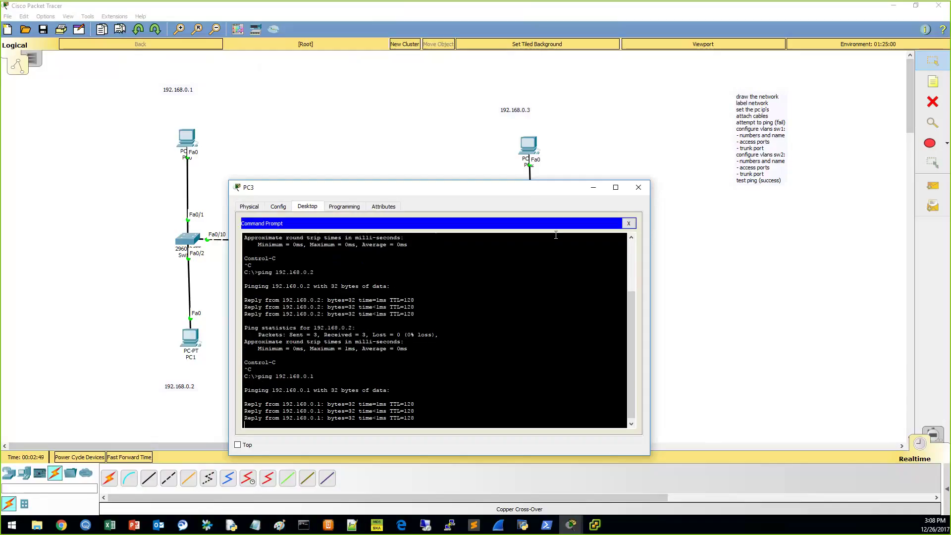
pyautogui.click(639, 188)
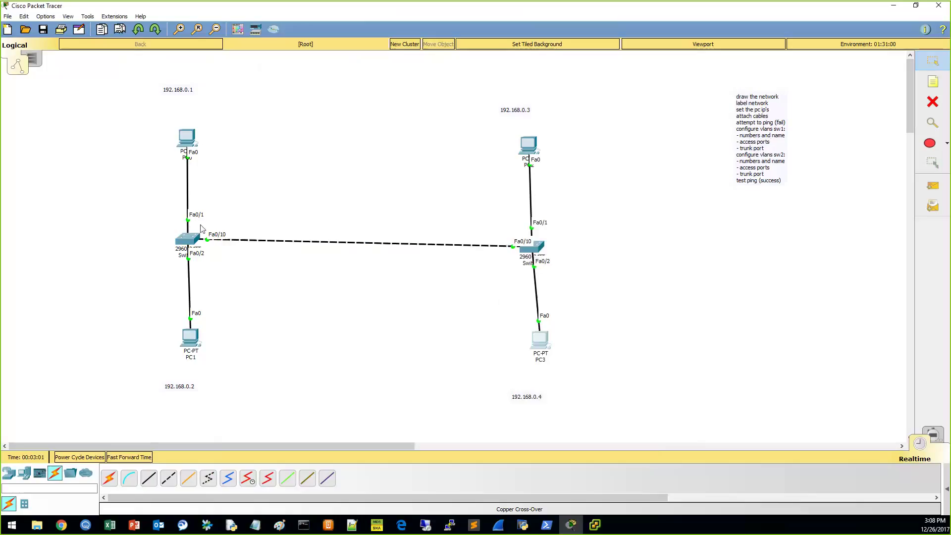
# Open Switch0's IOS command line and bring up the Switch> prompt.
pyautogui.click(934, 81)
pyautogui.click(190, 241)
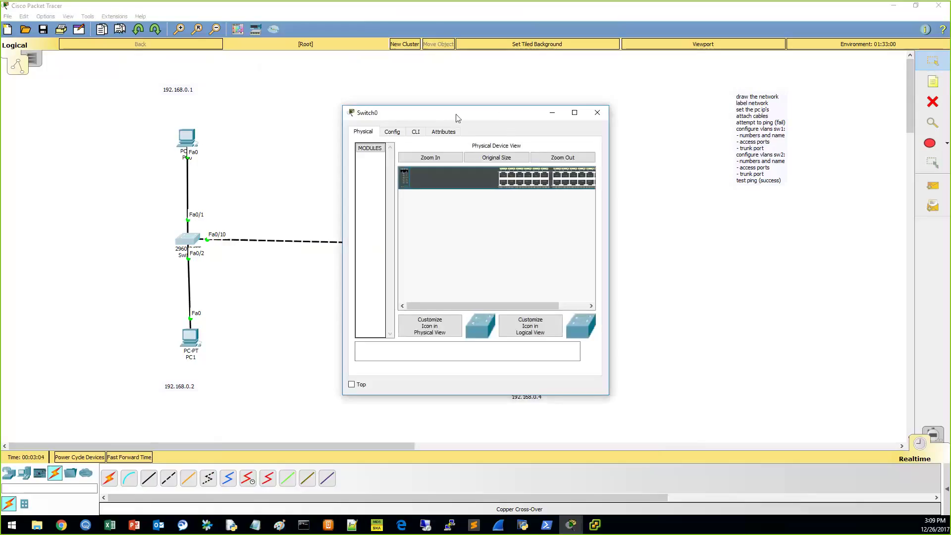
pyautogui.moveTo(457, 118); pyautogui.dragTo(470, 119)
pyautogui.click(429, 134)
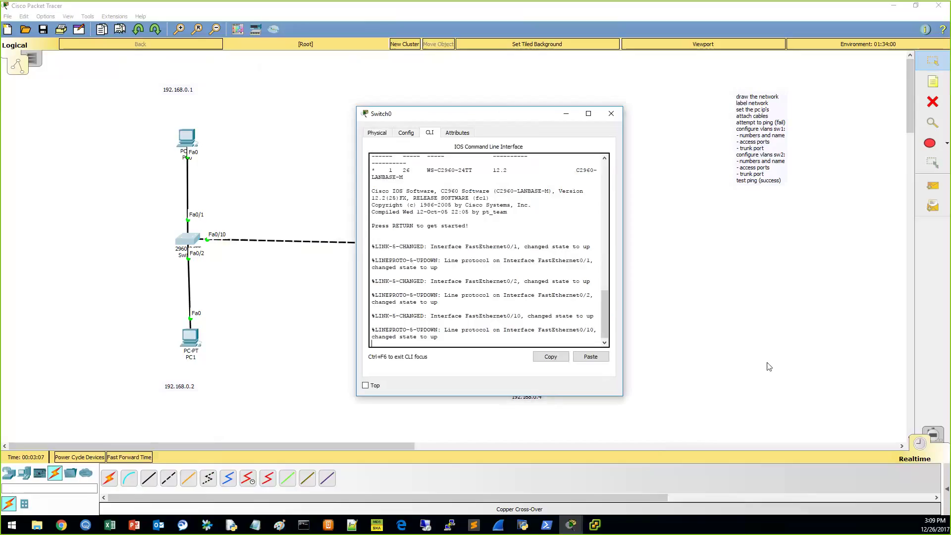
pyautogui.press('Return')
pyautogui.press('Return')
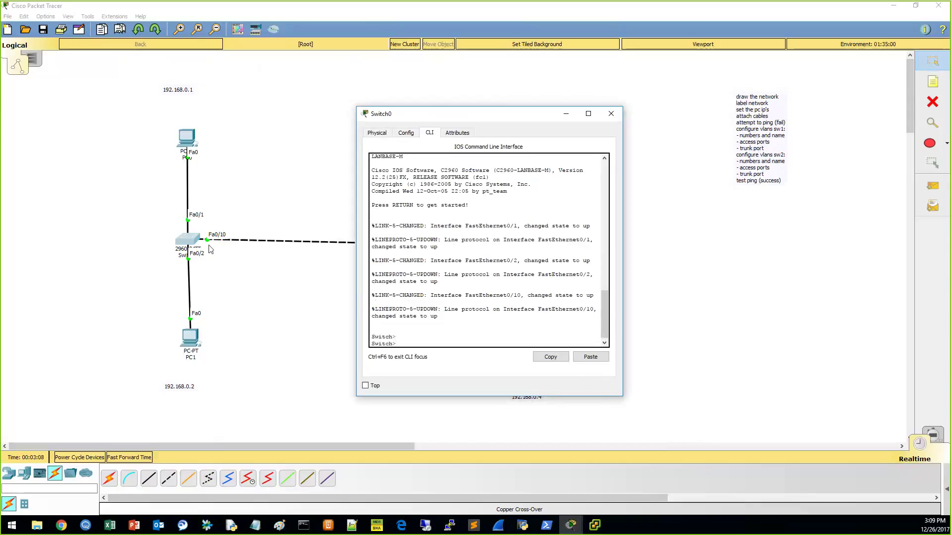
# Switch the preference for always showing port labels in the logical workspace off and back on.
pyautogui.click(45, 16)
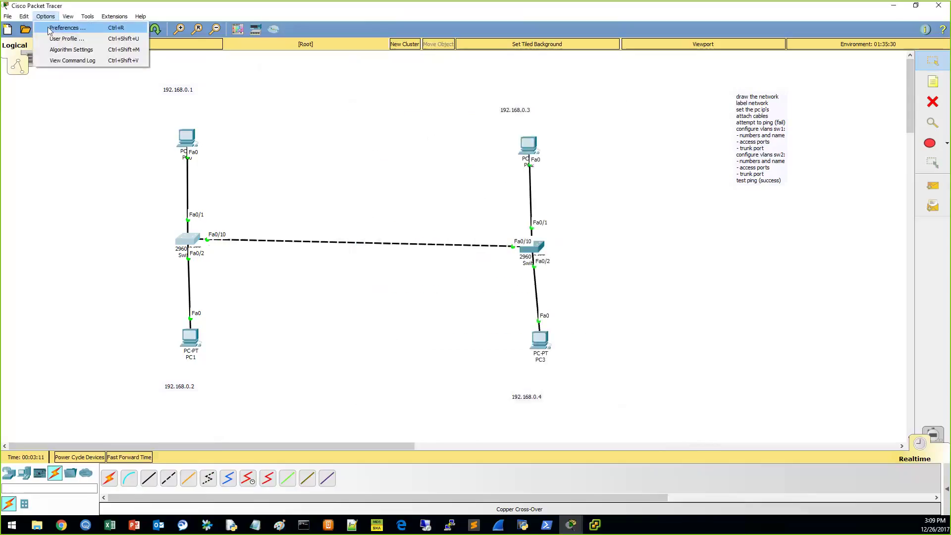
pyautogui.click(64, 27)
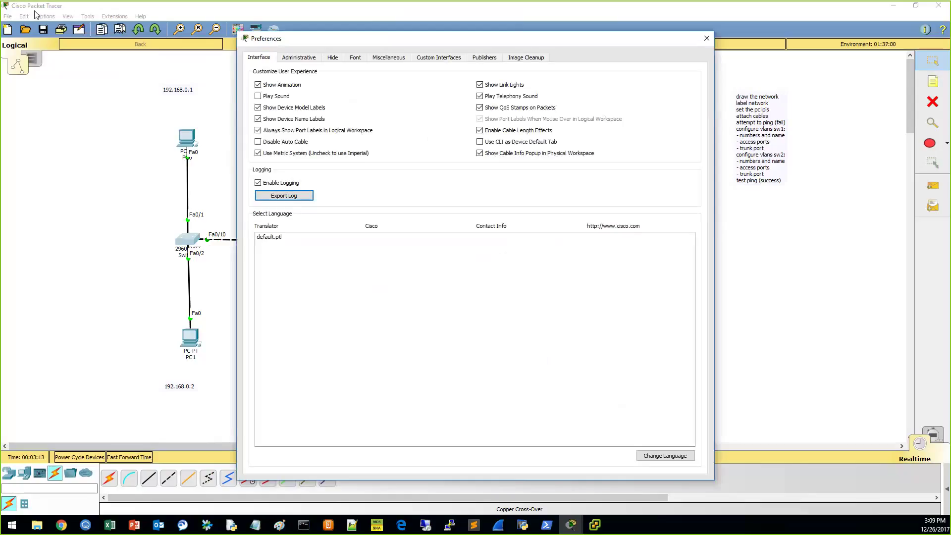
pyautogui.click(285, 131)
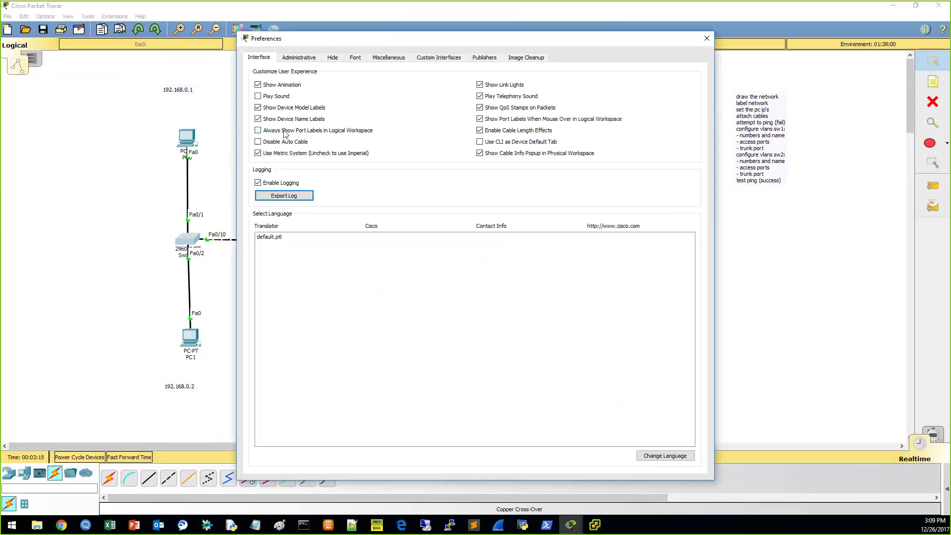
pyautogui.click(284, 130)
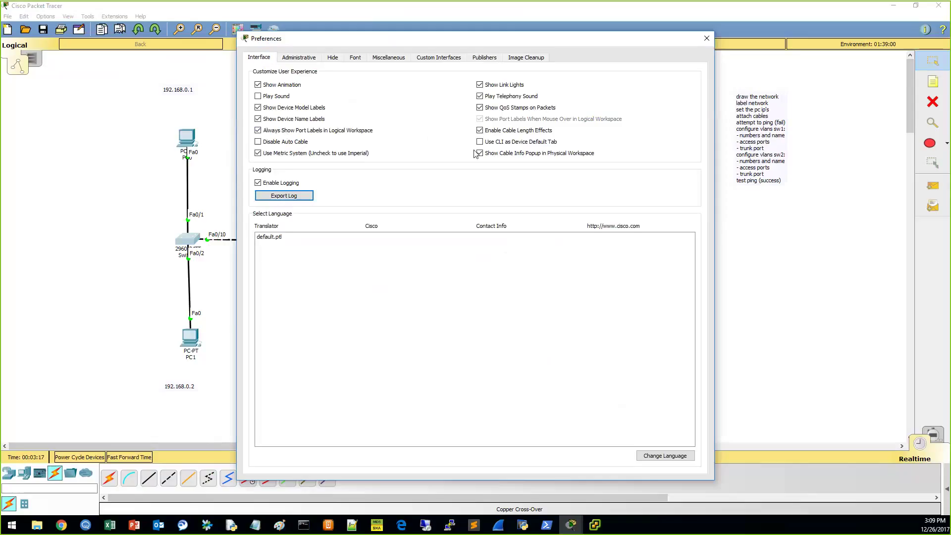
pyautogui.click(707, 39)
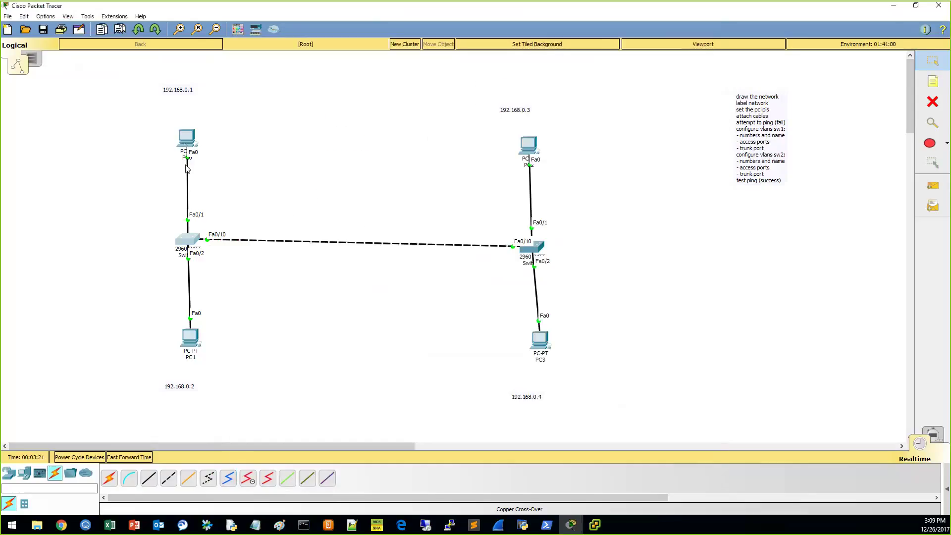
# Enter privileged mode and global configuration mode on Switch0 with en and conf t, and close the switch window.
pyautogui.click(188, 240)
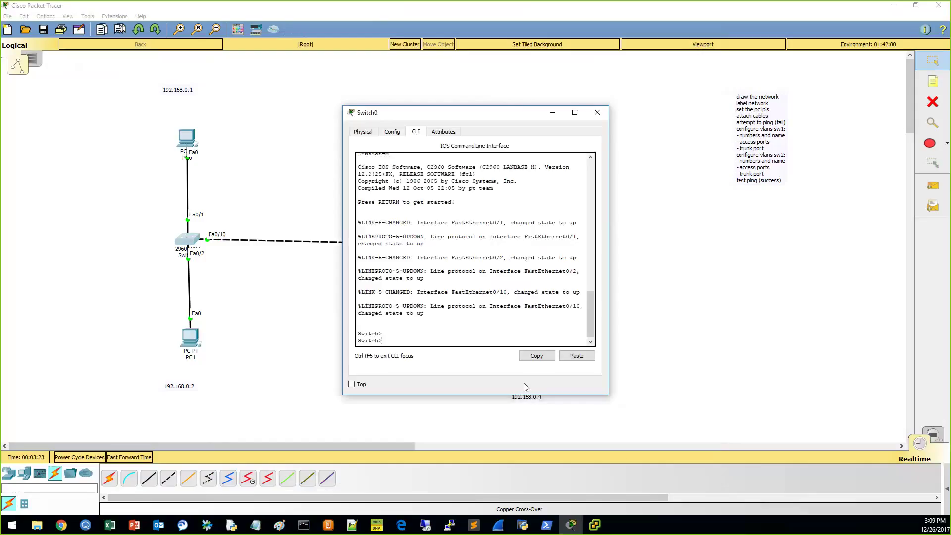
pyautogui.write('en')
pyautogui.press('Return')
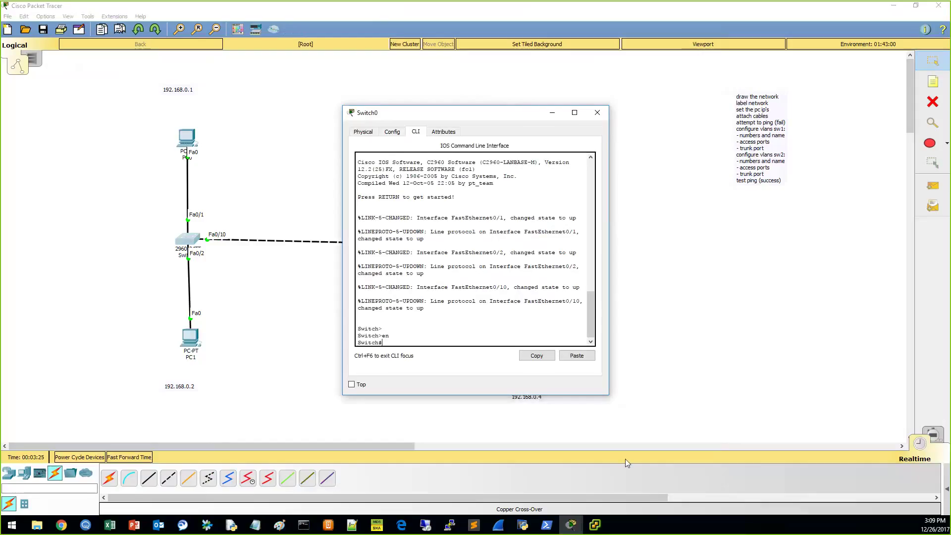
pyautogui.write('conf t')
pyautogui.press('Return')
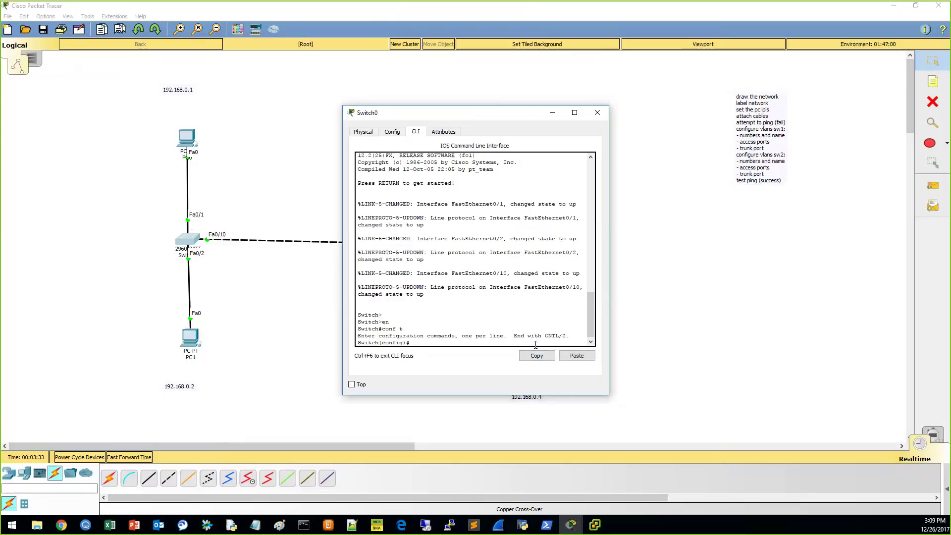
pyautogui.click(597, 112)
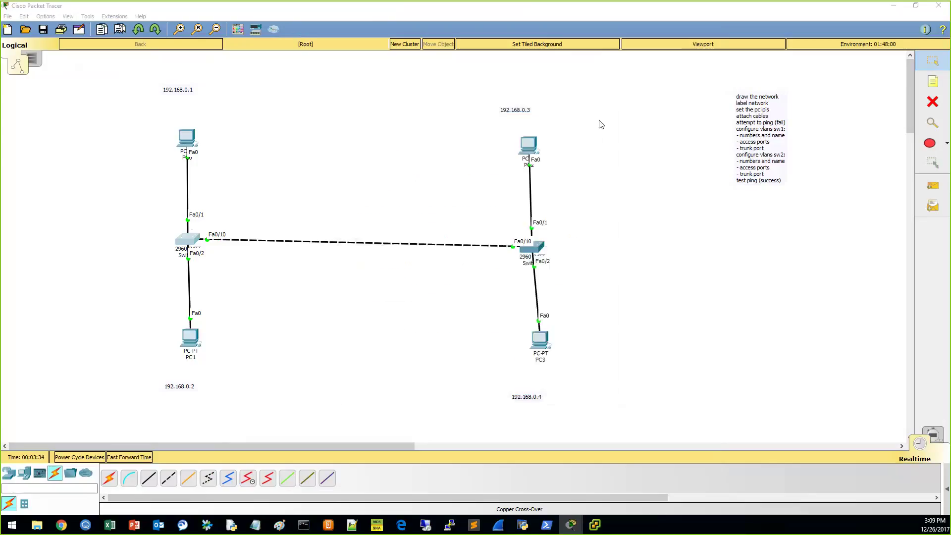
# Draw two unfilled outline ellipses, one around the two upper PCs and one around the two lower PCs.
pyautogui.click(930, 144)
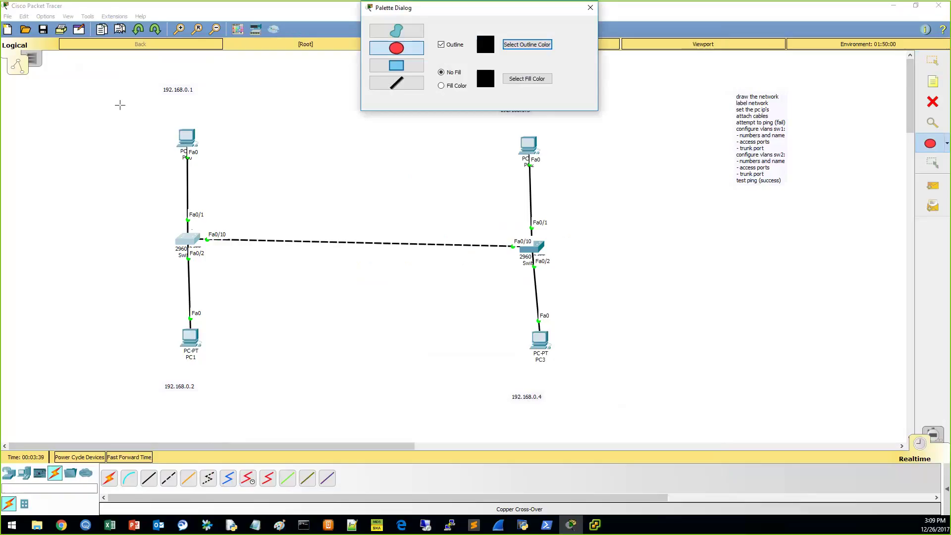
pyautogui.moveTo(123, 60); pyautogui.dragTo(353, 123)
pyautogui.moveTo(415, 125); pyautogui.dragTo(595, 197)
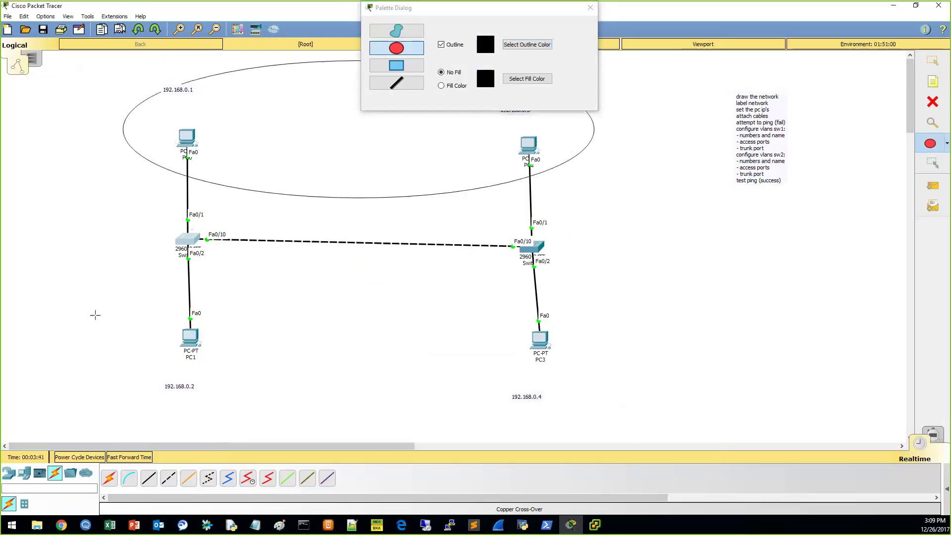
pyautogui.moveTo(87, 306); pyautogui.dragTo(634, 436)
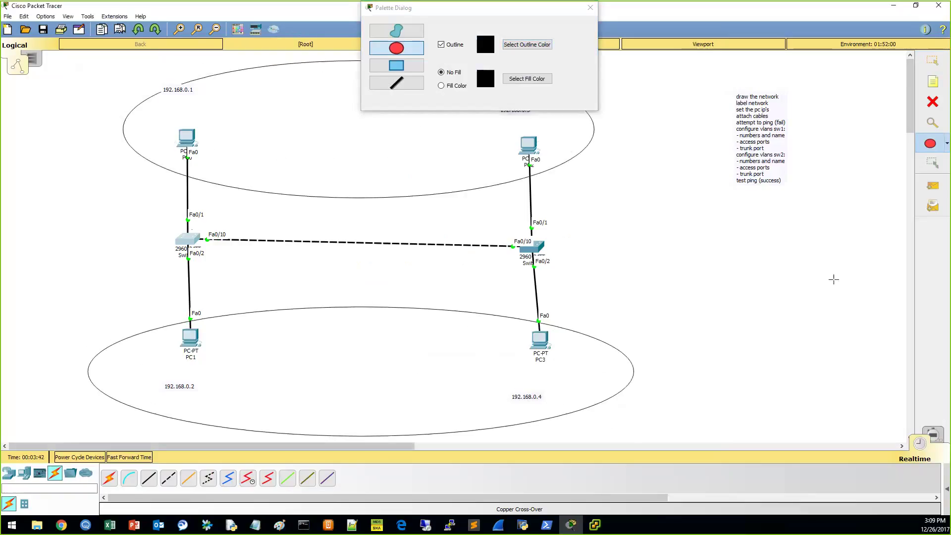
# Add the notes "vlan 10" inside the upper ellipse and "vlan 20" at the base of the lower ellipse, and close the drawing palette.
pyautogui.click(933, 82)
pyautogui.click(317, 171)
pyautogui.write('vlan 10')
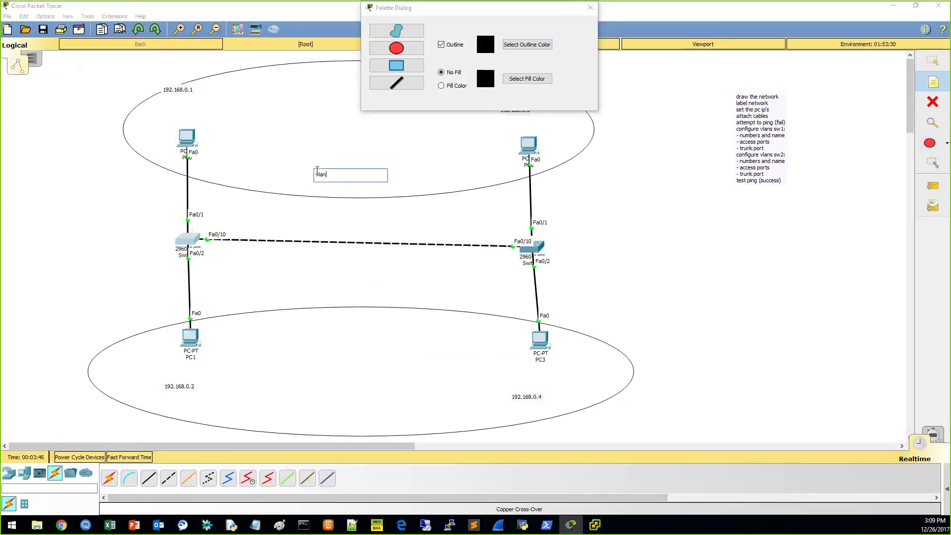
pyautogui.click(317, 426)
pyautogui.write('vlan 20')
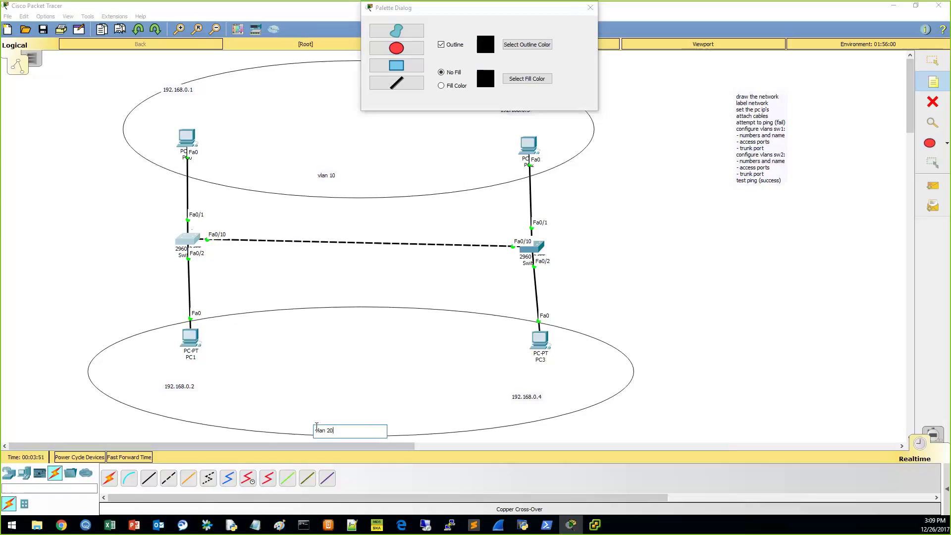
pyautogui.click(590, 8)
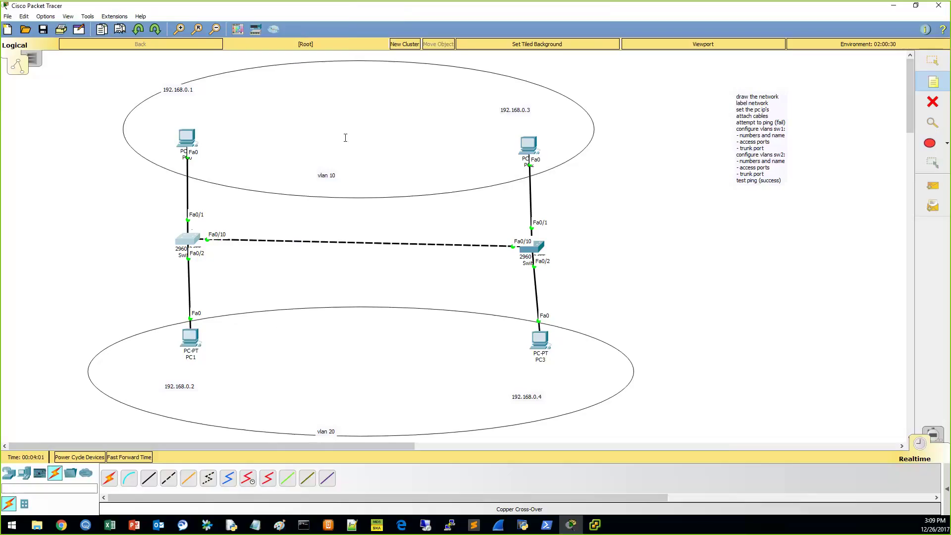
pyautogui.press('Escape')
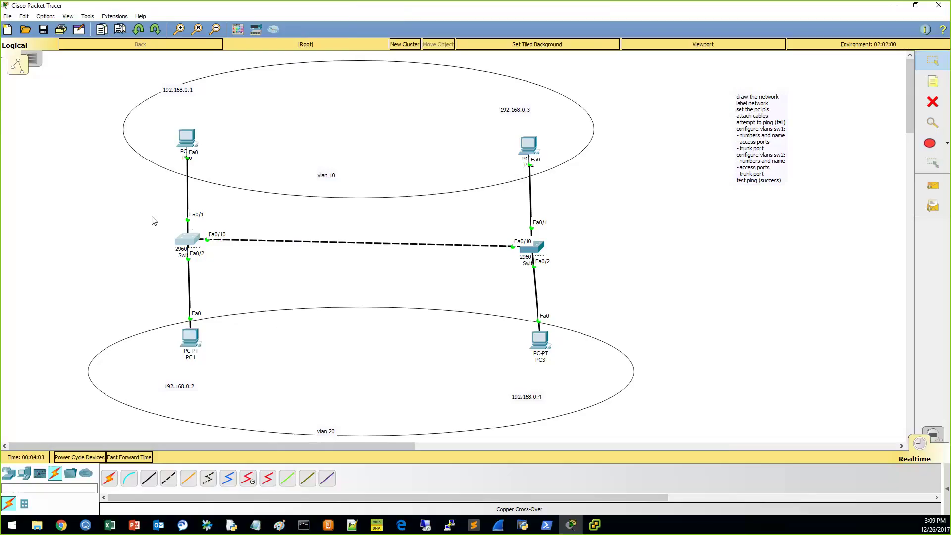
# Create VLAN 10 named TEN and VLAN 20 named TWENTY in Switch0's command line, with its window moved clear of the network.
pyautogui.click(186, 240)
pyautogui.moveTo(421, 112); pyautogui.dragTo(691, 104)
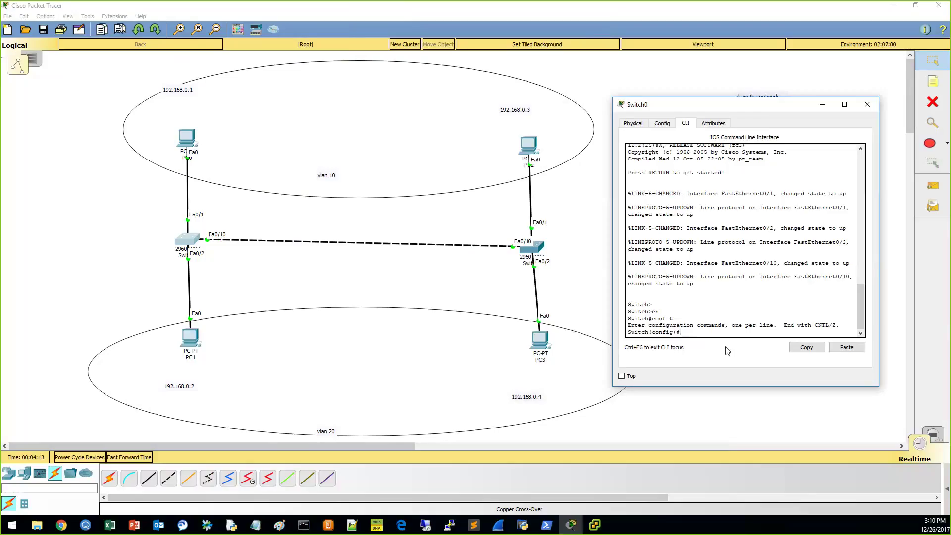
pyautogui.write('vlan 10')
pyautogui.press('Return')
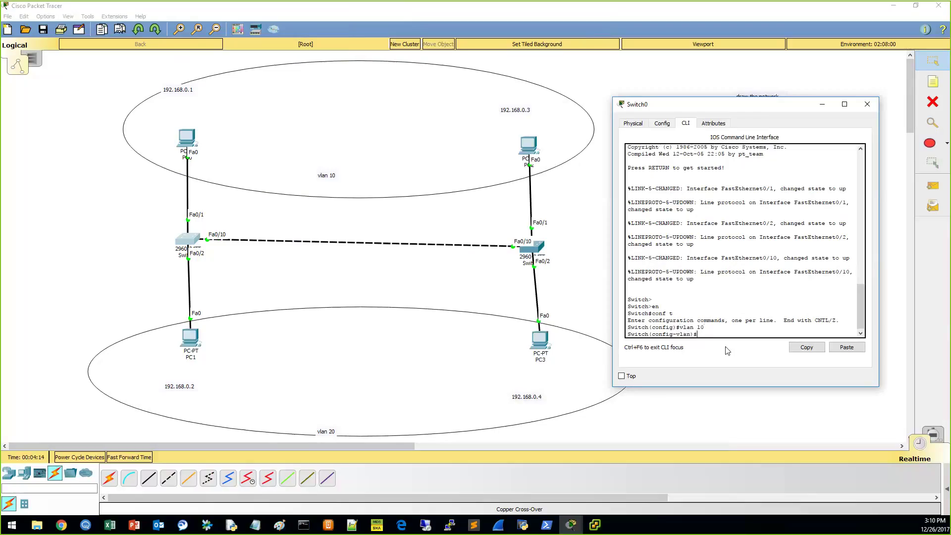
pyautogui.write('name TEN')
pyautogui.press('Return')
pyautogui.write('vlan 20')
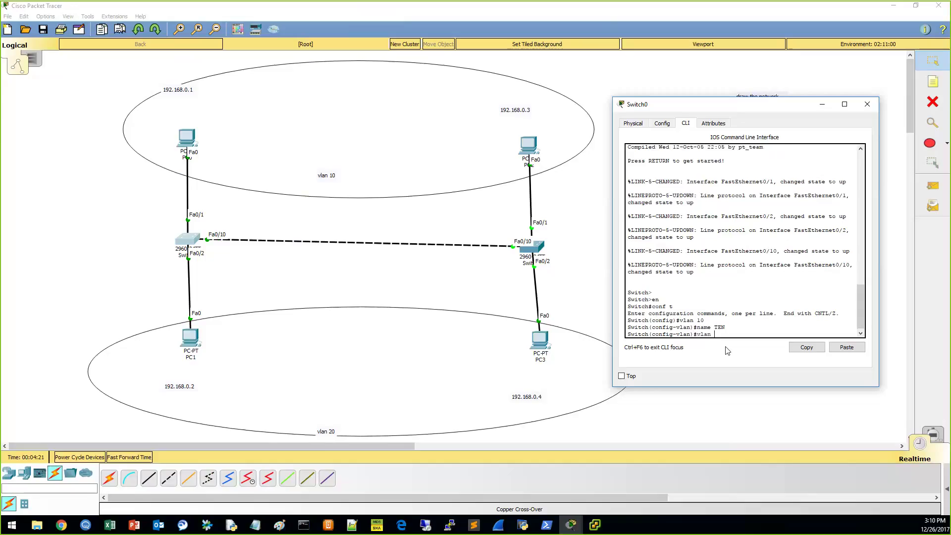
pyautogui.press('Return')
pyautogui.write('name ')
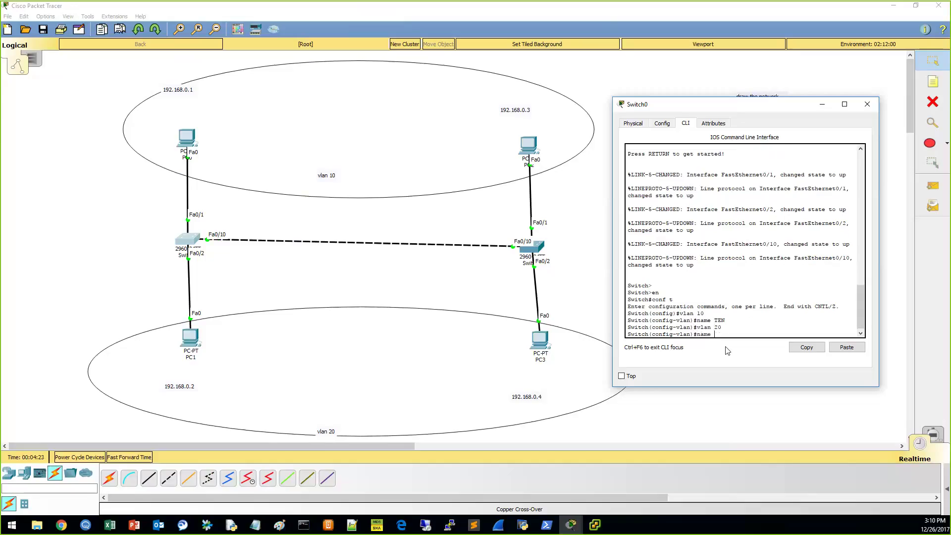
pyautogui.write('TWENTY')
pyautogui.press('Return')
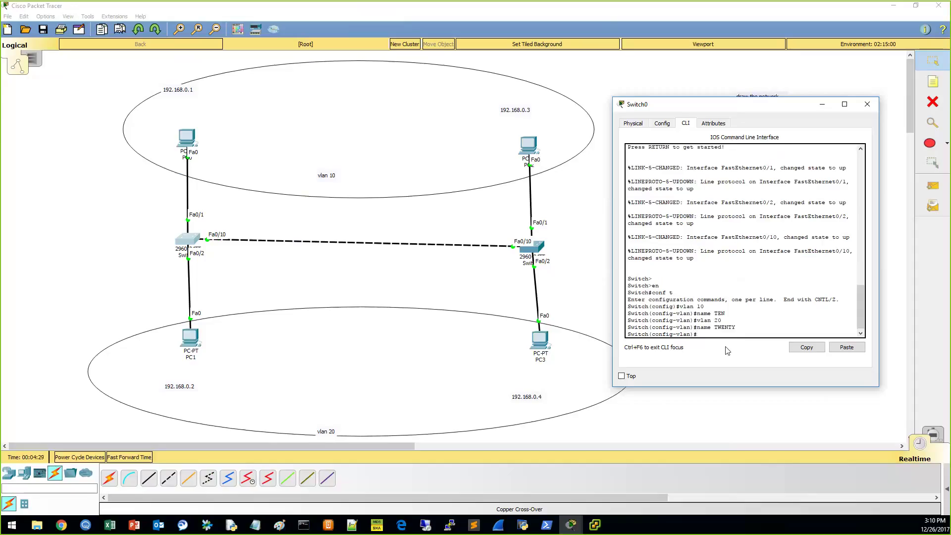
# Enter interface fa0/1 on Switch0 and set it to switchport mode access.
pyautogui.write('int fa0/1')
pyautogui.press('Return')
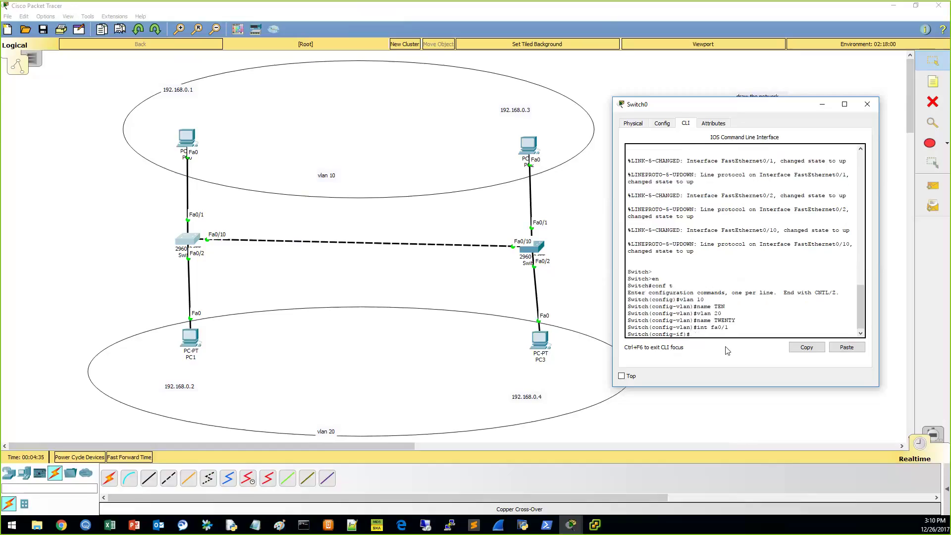
pyautogui.write('swi')
pyautogui.press('Tab')
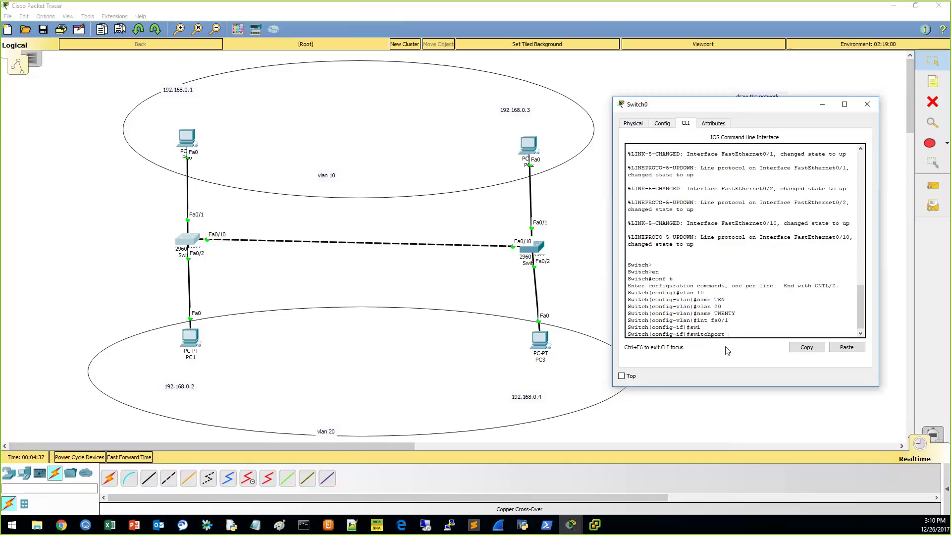
pyautogui.write('mode acc')
pyautogui.press('Tab')
pyautogui.press('Return')
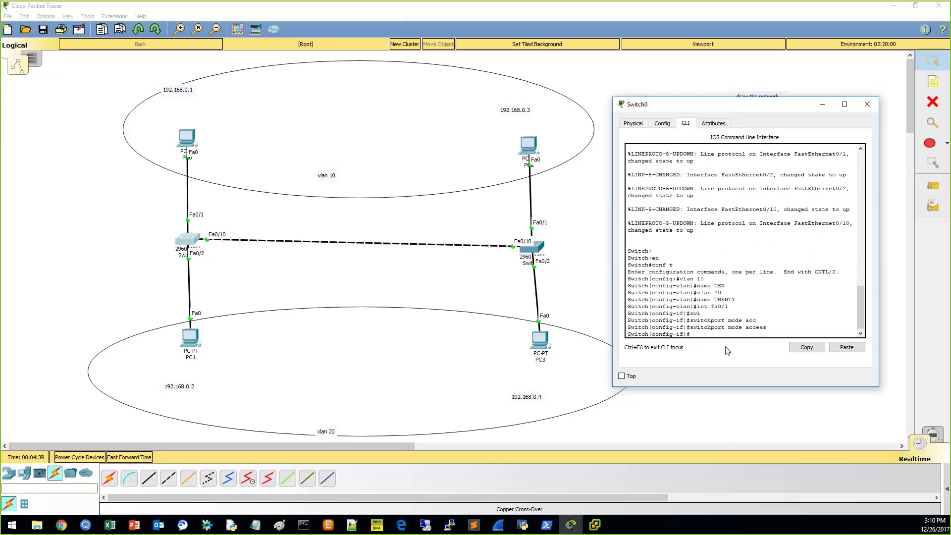
# Assign Switch0's fa0/1 port to VLAN 10 with switchport access vlan 10.
pyautogui.write('swi')
pyautogui.press('Tab')
pyautogui.write('a')
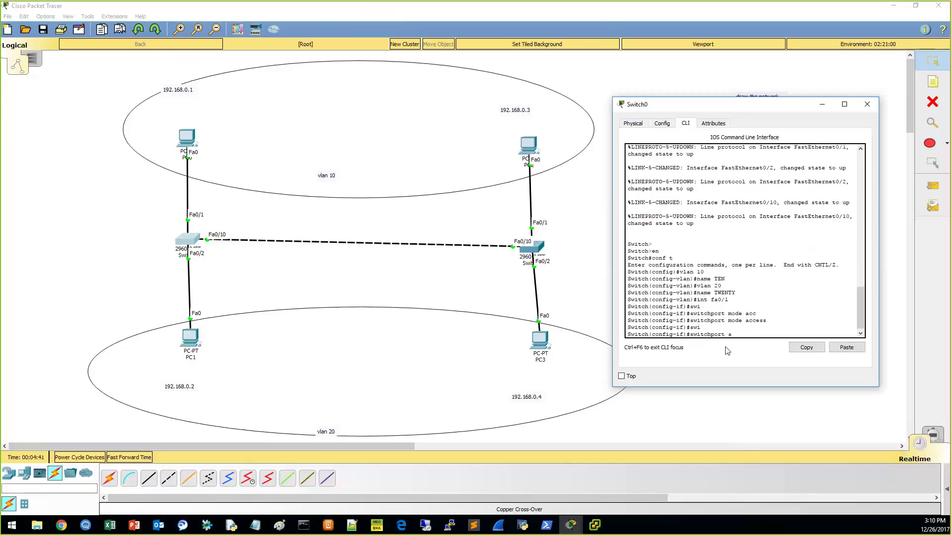
pyautogui.write('cc')
pyautogui.press('Tab')
pyautogui.write('vlan')
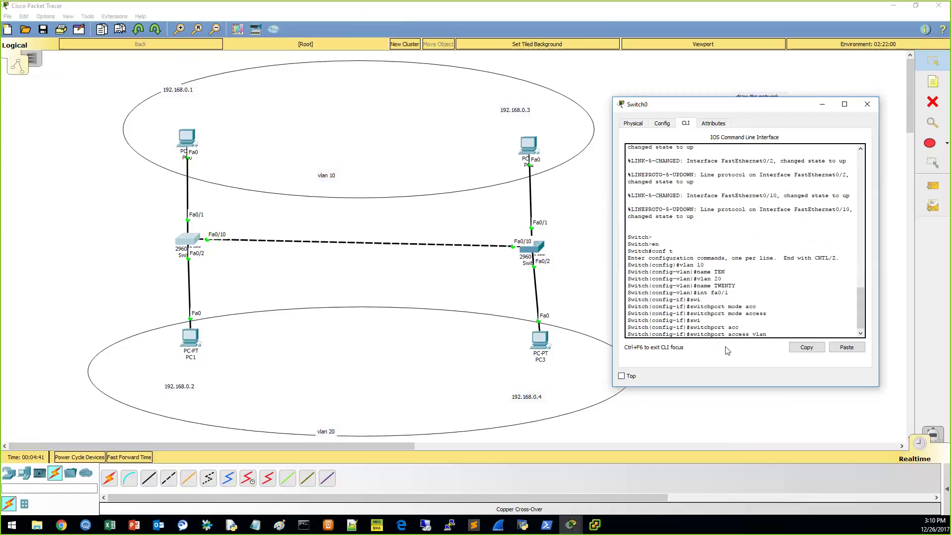
pyautogui.write(' 10')
pyautogui.press('Return')
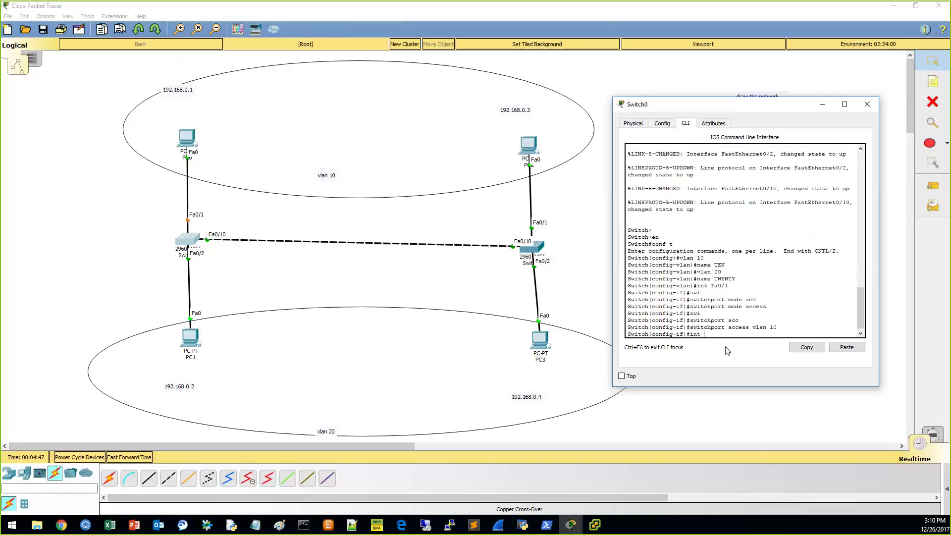
# Enter interface fa0/2 on Switch0 and set it to switchport mode access.
pyautogui.write('int fa0/2')
pyautogui.press('Return')
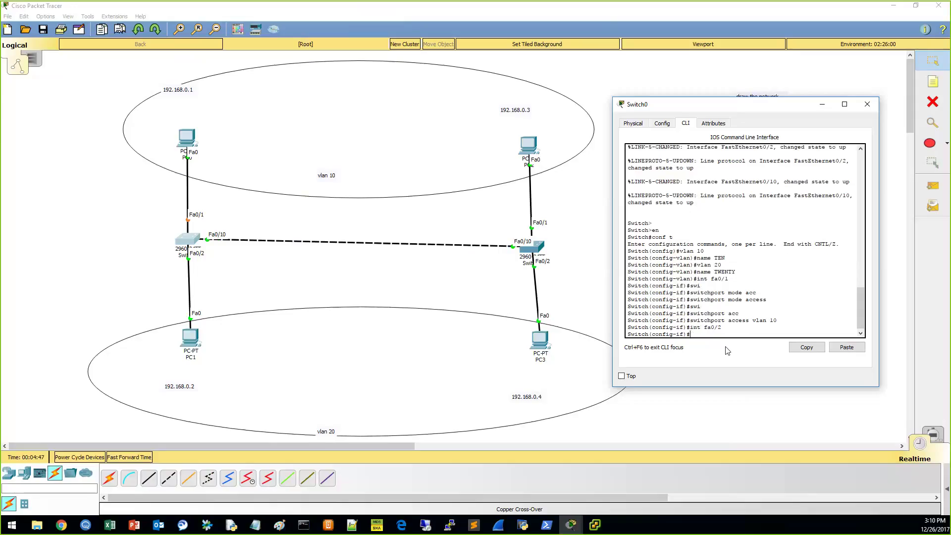
pyautogui.write('sw')
pyautogui.press('Tab')
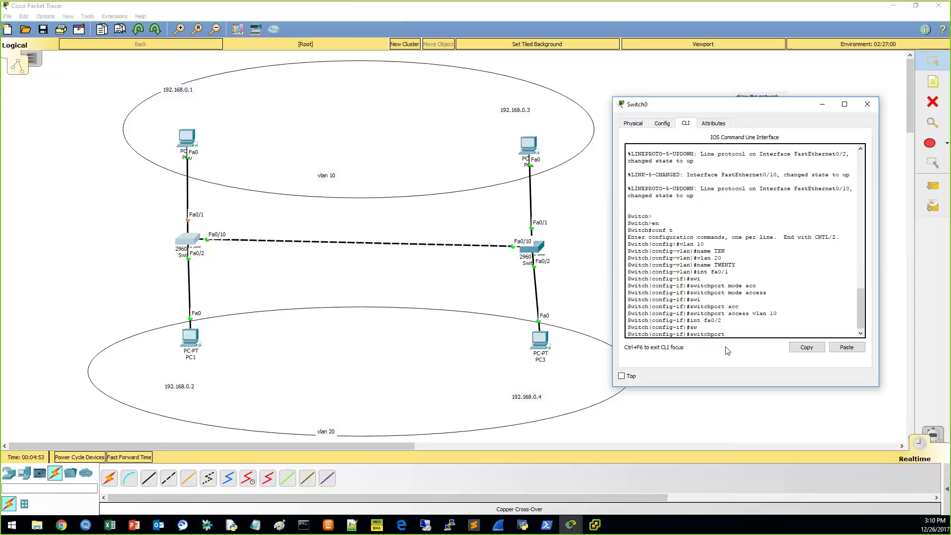
pyautogui.write('mode ac')
pyautogui.press('Tab')
pyautogui.press('Return')
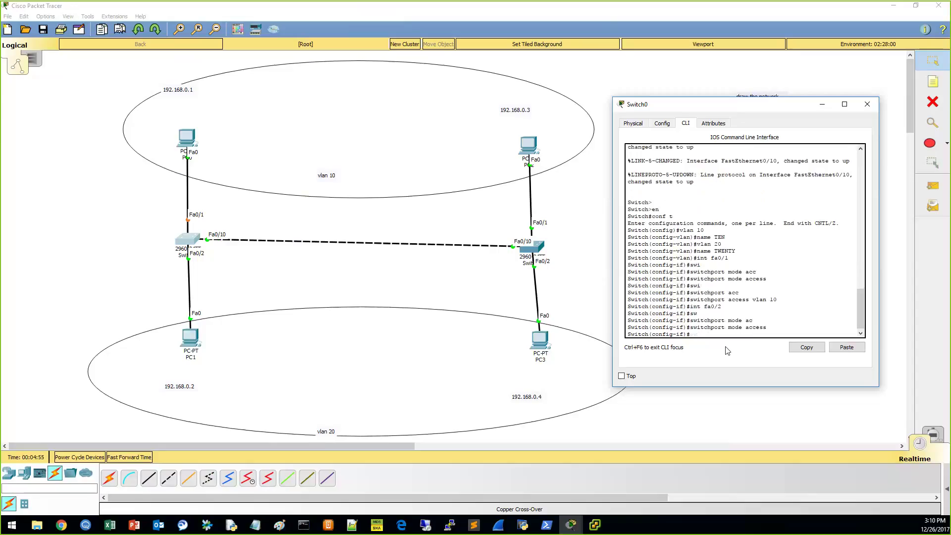
# Assign Switch0's fa0/2 port to VLAN 20 with switchport access vlan 20.
pyautogui.write('swi')
pyautogui.press('Tab')
pyautogui.write('acc')
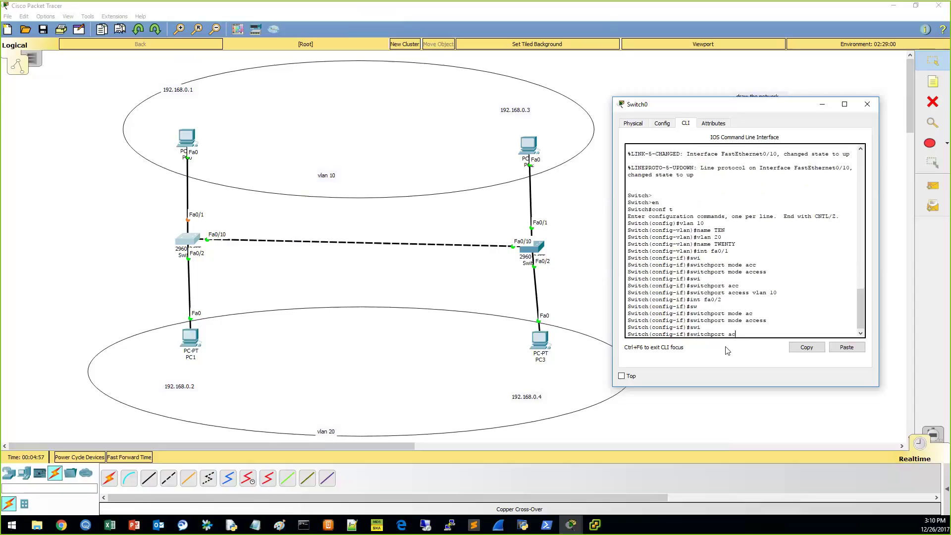
pyautogui.press('Tab')
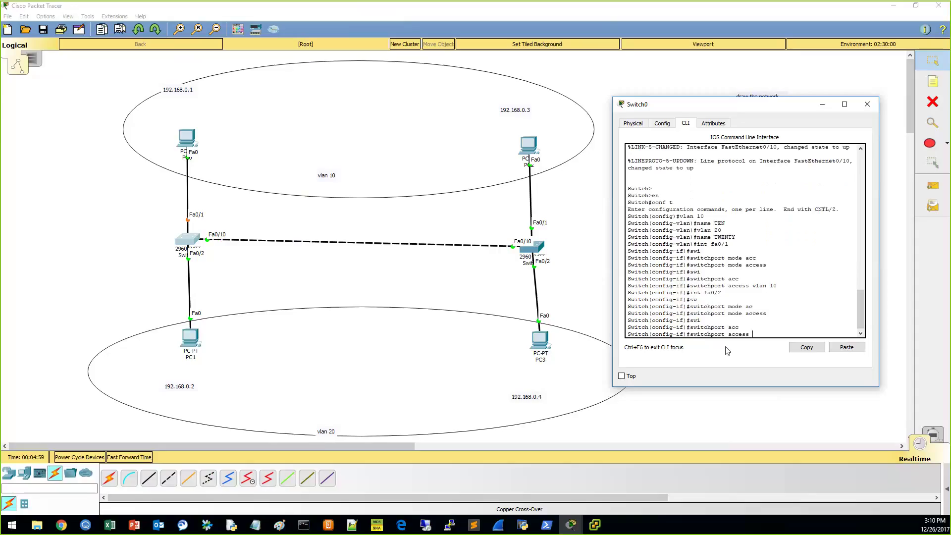
pyautogui.write('vl')
pyautogui.press('Tab')
pyautogui.write('20')
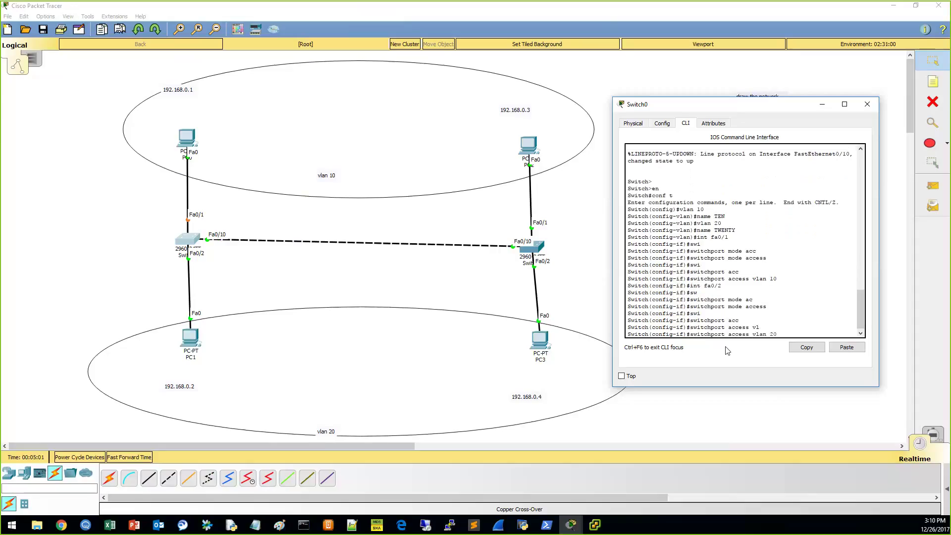
pyautogui.press('Return')
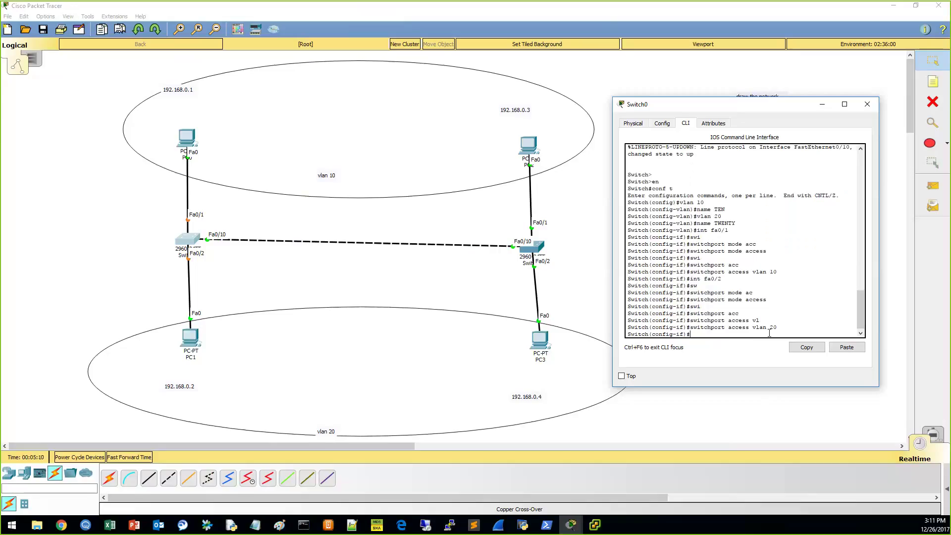
# Enter interface fa0/10 on Switch0, list the available switchport modes, and set the port to switchport mode trunk.
pyautogui.write('int fa0/10')
pyautogui.press('Return')
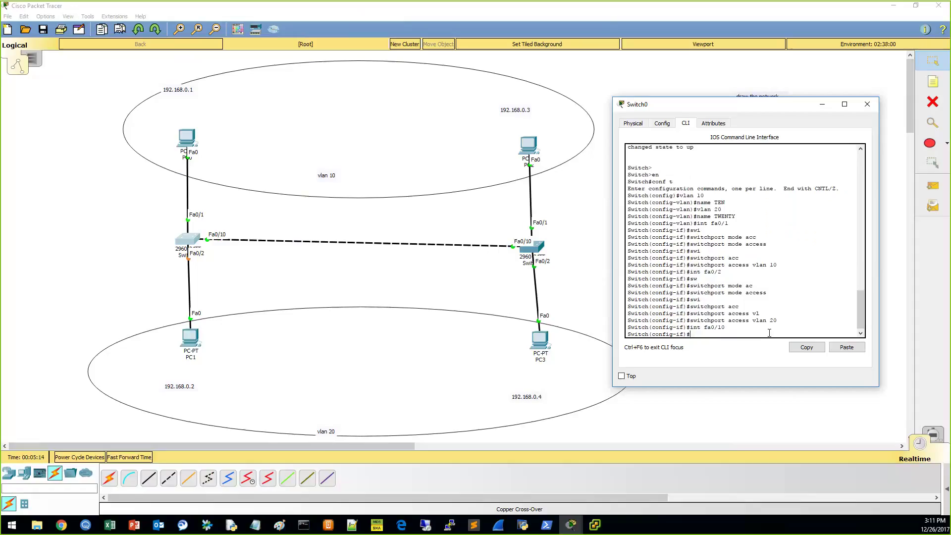
pyautogui.write('swi')
pyautogui.press('Tab')
pyautogui.write('mod')
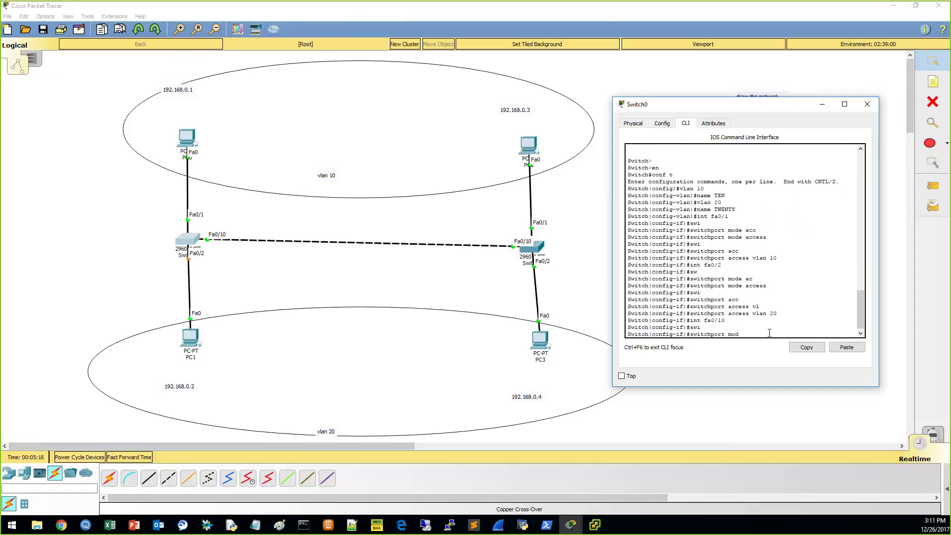
pyautogui.write('e ?')
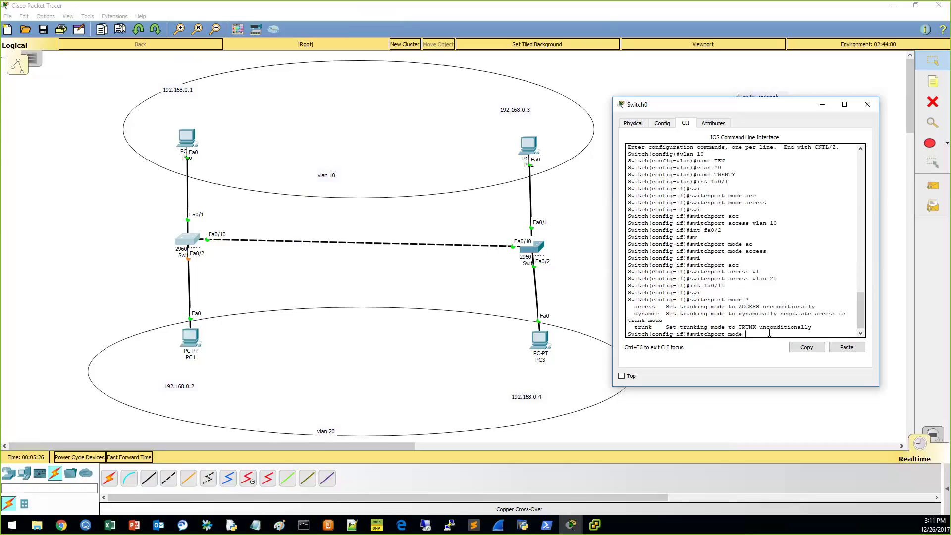
pyautogui.write('trun')
pyautogui.press('Tab')
pyautogui.press('Return')
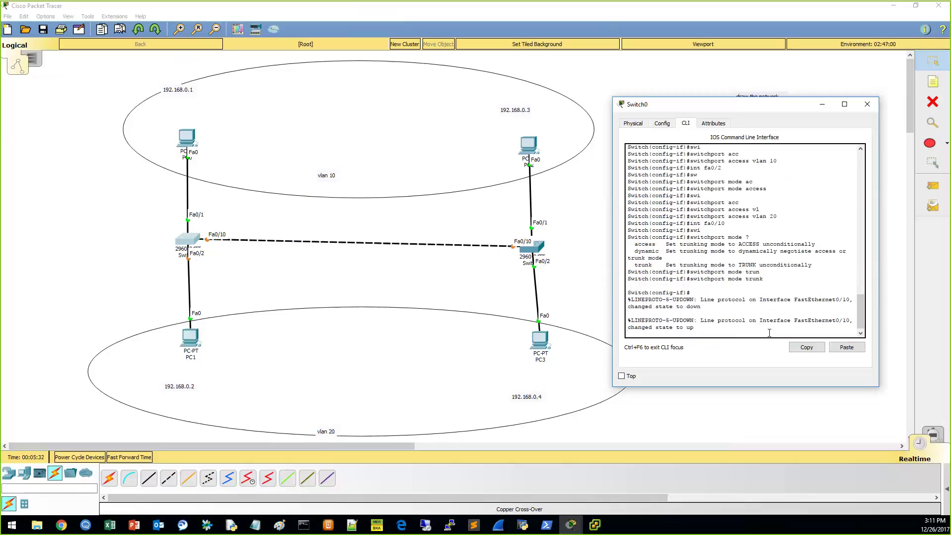
# Allow VLANs 10 and 20 on Switch0's fa0/10 trunk with switchport trunk allowed vlan 10,20.
pyautogui.press('Return')
pyautogui.write('swi')
pyautogui.press('Tab')
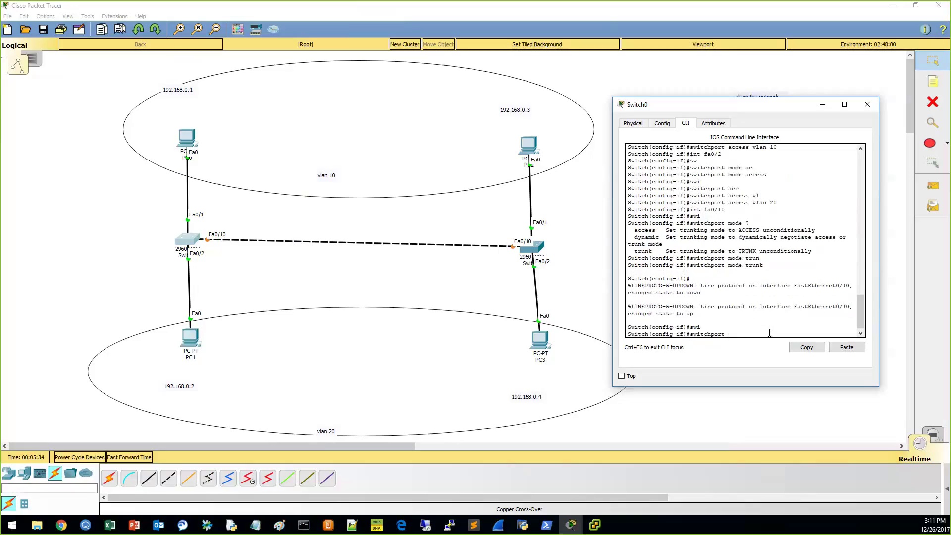
pyautogui.write('tru')
pyautogui.press('Tab')
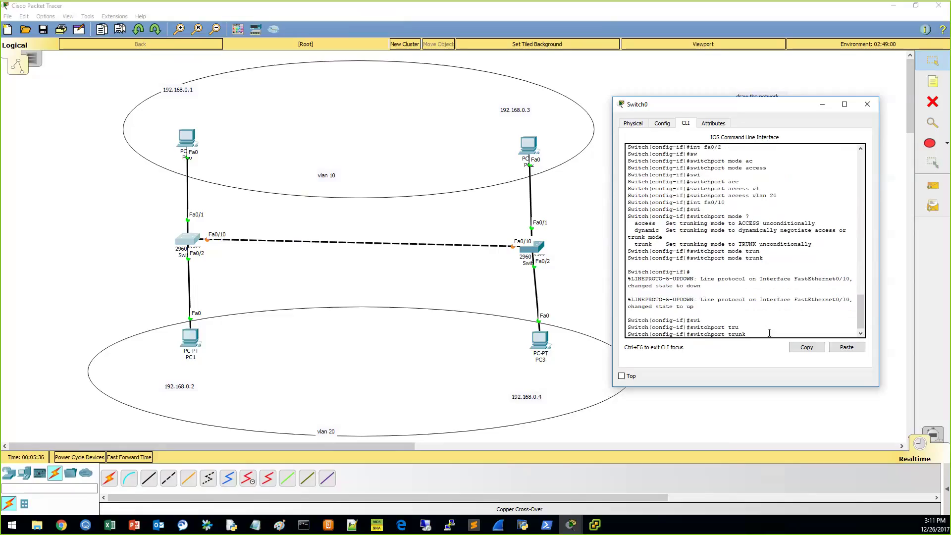
pyautogui.write('al')
pyautogui.press('Tab')
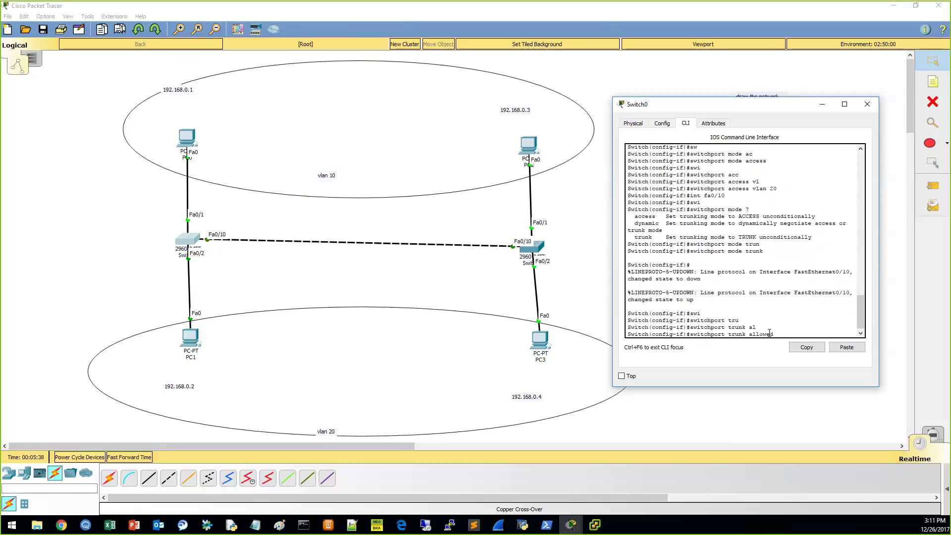
pyautogui.write('vl')
pyautogui.press('Tab')
pyautogui.write('10,20')
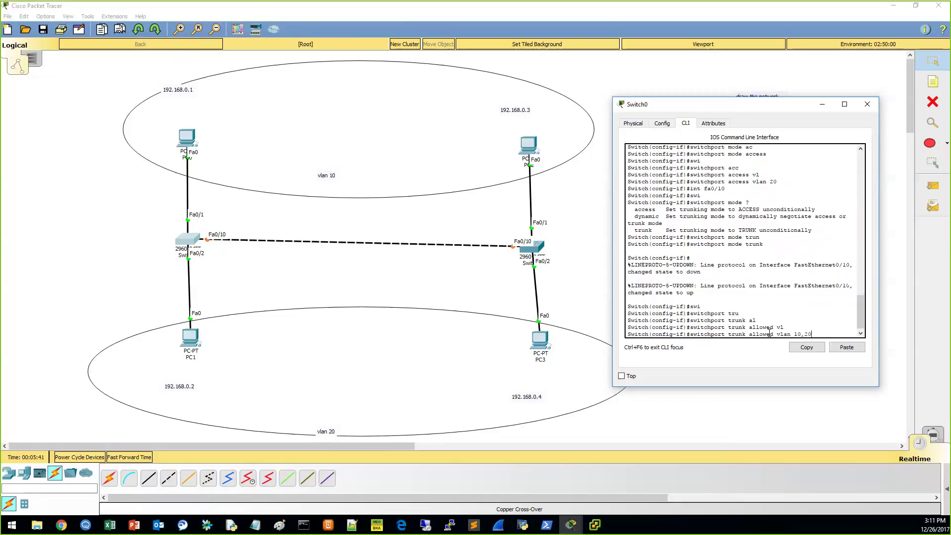
pyautogui.press('Return')
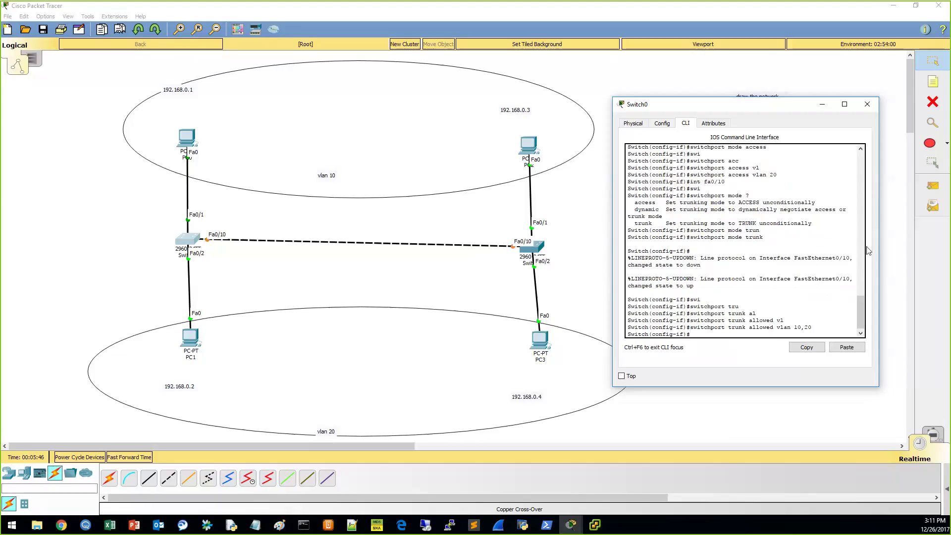
# Close the Switch0 window and open the command line interface of Switch1.
pyautogui.click(868, 104)
pyautogui.click(516, 256)
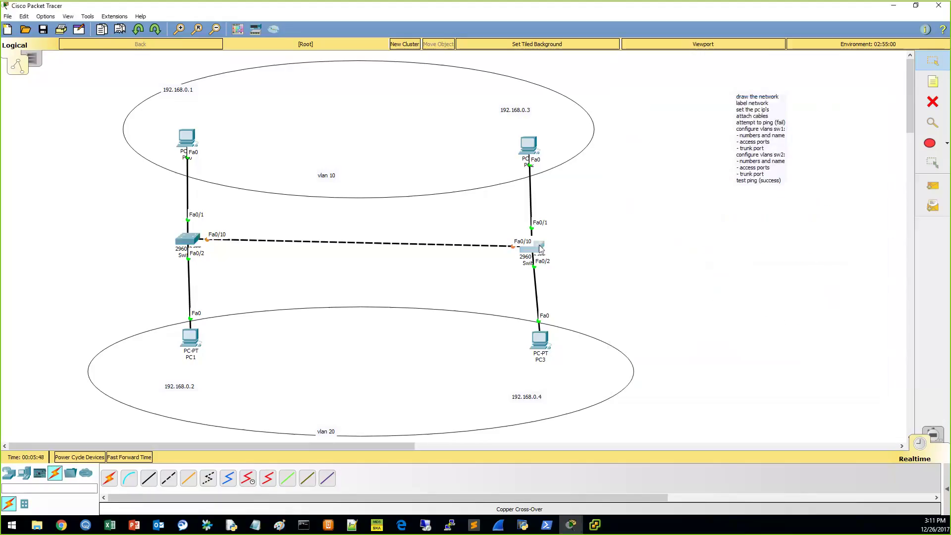
pyautogui.moveTo(421, 113); pyautogui.dragTo(168, 122)
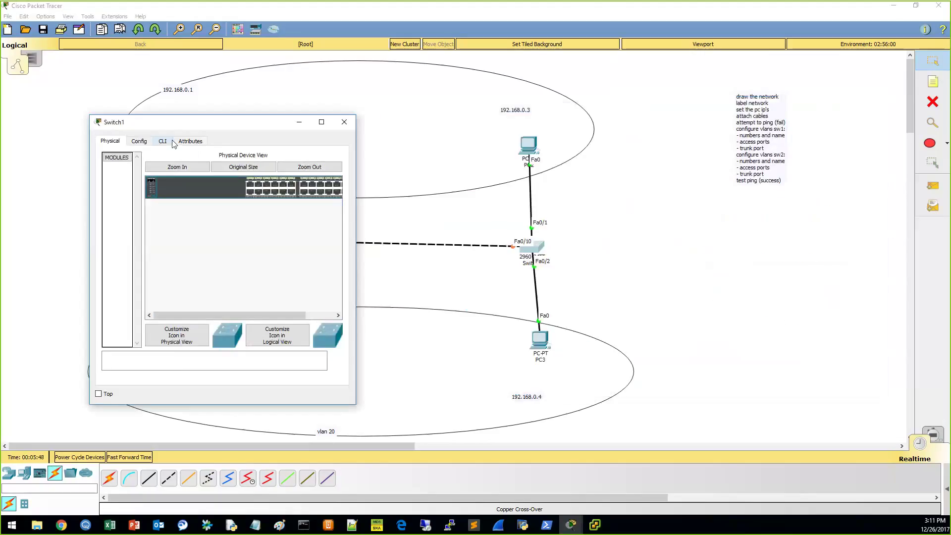
pyautogui.click(171, 142)
pyautogui.press('Return')
pyautogui.press('Return')
pyautogui.press('Return')
pyautogui.press('Return')
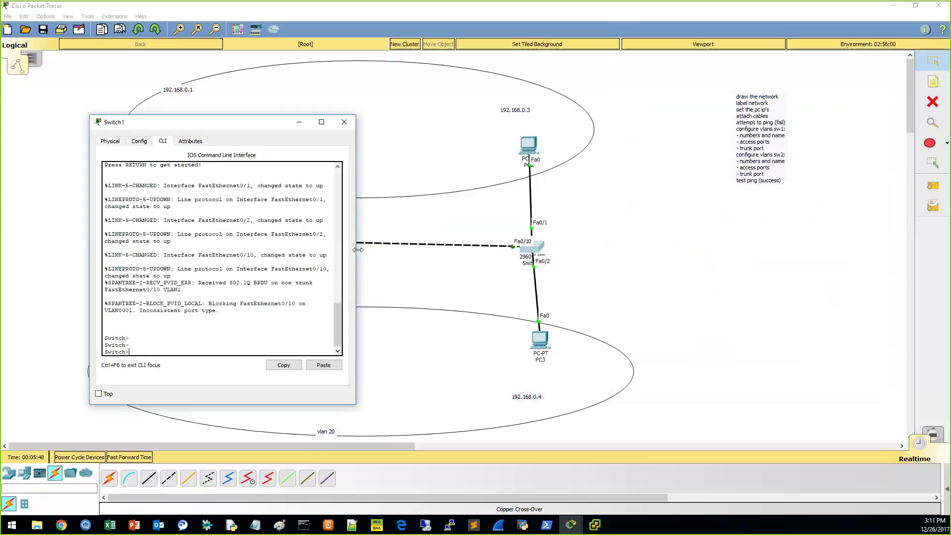
# Enter privileged mode with en and global configuration mode with conf t on Switch1.
pyautogui.write('en')
pyautogui.press('Return')
pyautogui.write('conf')
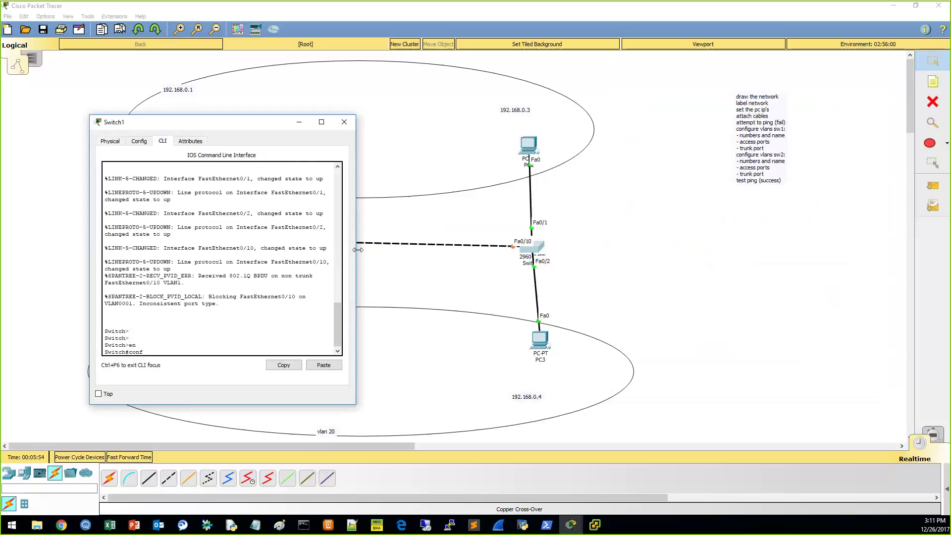
pyautogui.write(' t')
pyautogui.press('Return')
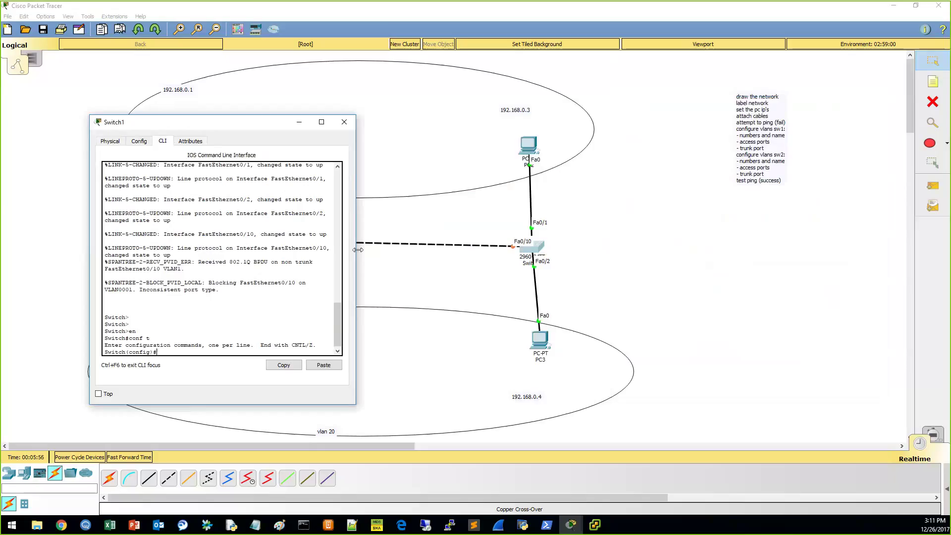
# Create VLAN 10 named TEN and VLAN 20 named TWENTY on Switch1.
pyautogui.write('vlan 10')
pyautogui.press('Return')
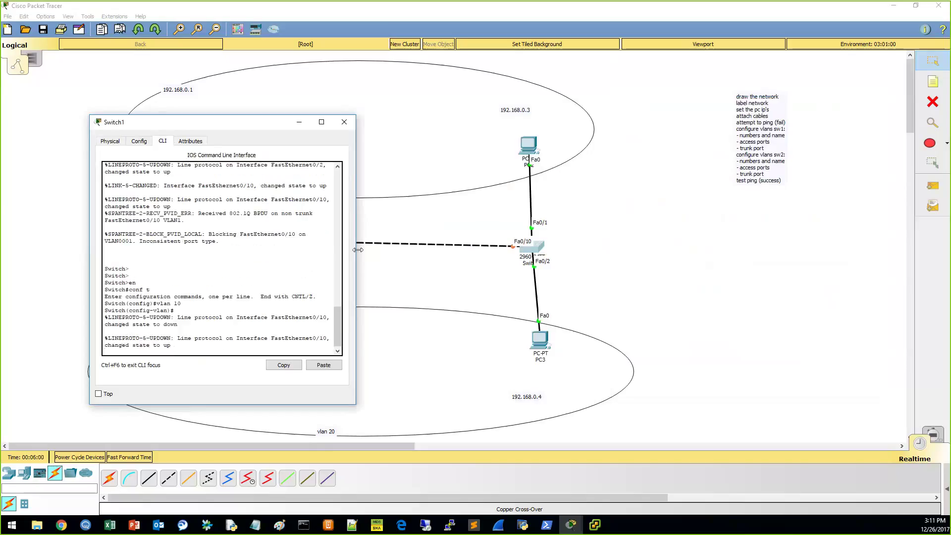
pyautogui.write('name TEN')
pyautogui.press('Return')
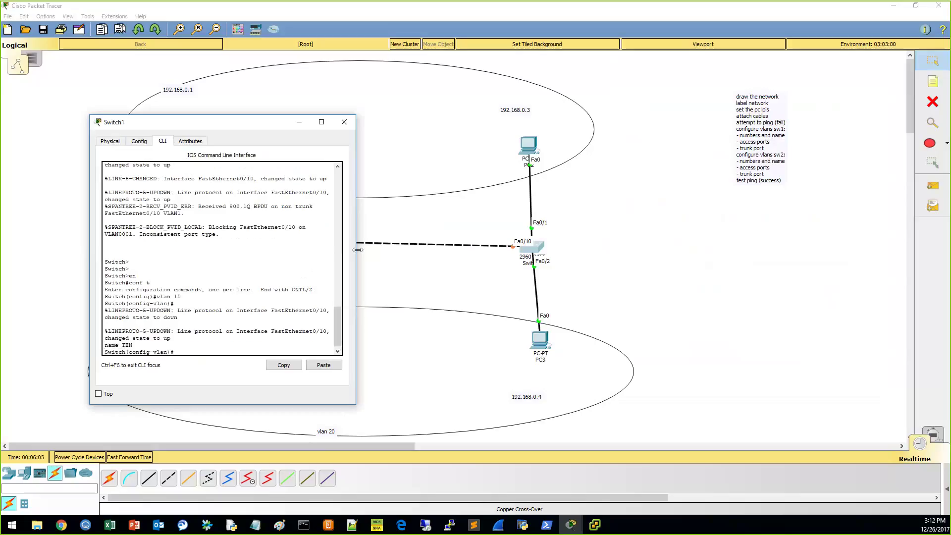
pyautogui.write('vlan 20')
pyautogui.press('Return')
pyautogui.write('name')
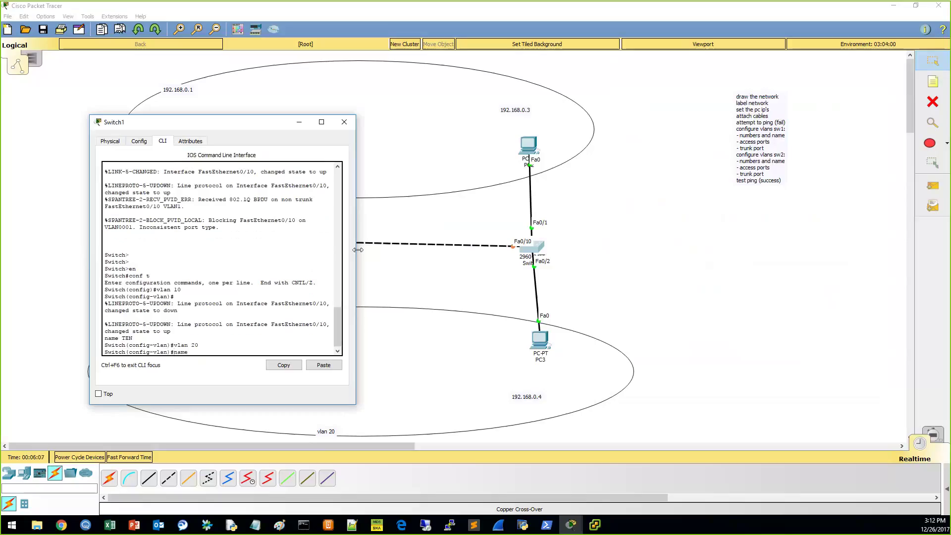
pyautogui.write(' TWENTY')
pyautogui.press('Return')
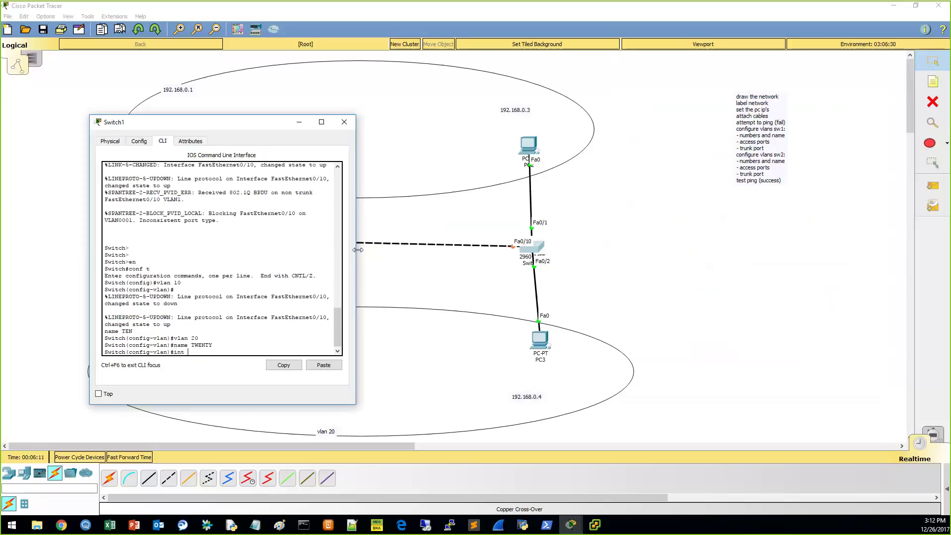
# Enter interface fa0/1 on Switch1 and set it to switchport mode access.
pyautogui.write('int fa0/1')
pyautogui.press('Return')
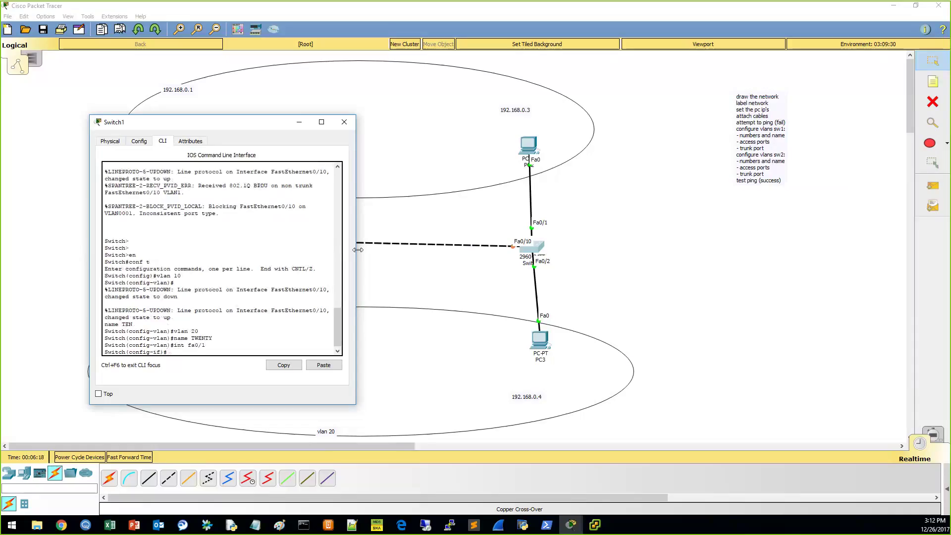
pyautogui.write('swi')
pyautogui.press('Tab')
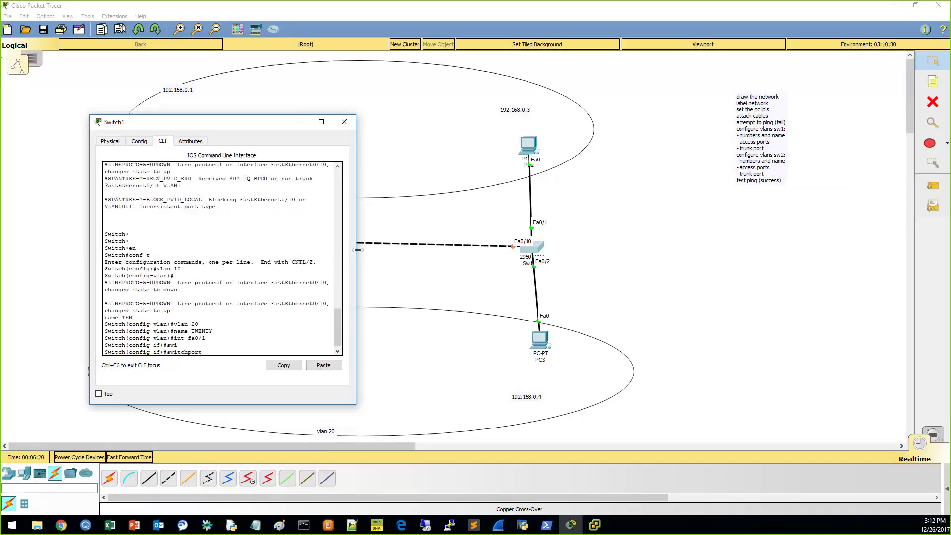
pyautogui.write('mode ac')
pyautogui.press('Tab')
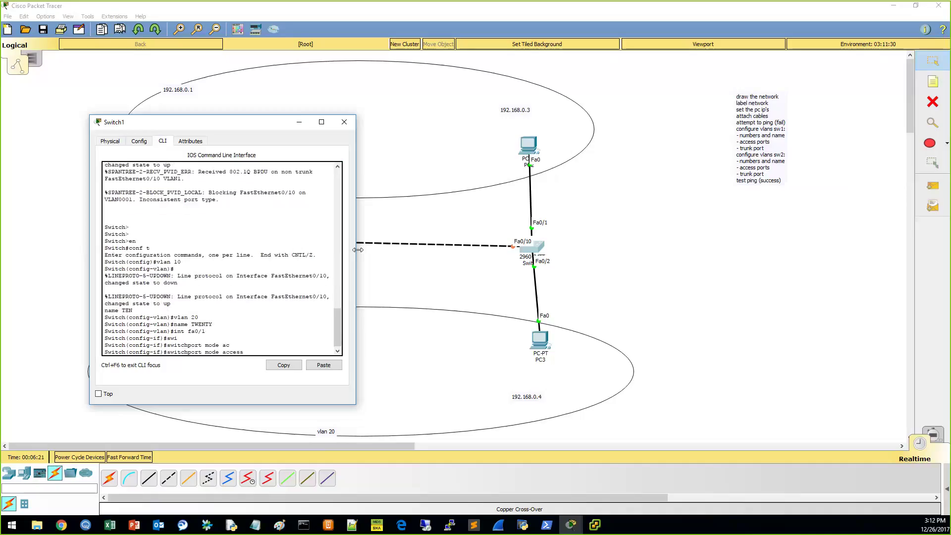
pyautogui.press('Return')
# Assign Switch1's fa0/1 port to VLAN 10 with switchport access vlan 10.
pyautogui.write('swi')
pyautogui.press('Tab')
pyautogui.write('acces')
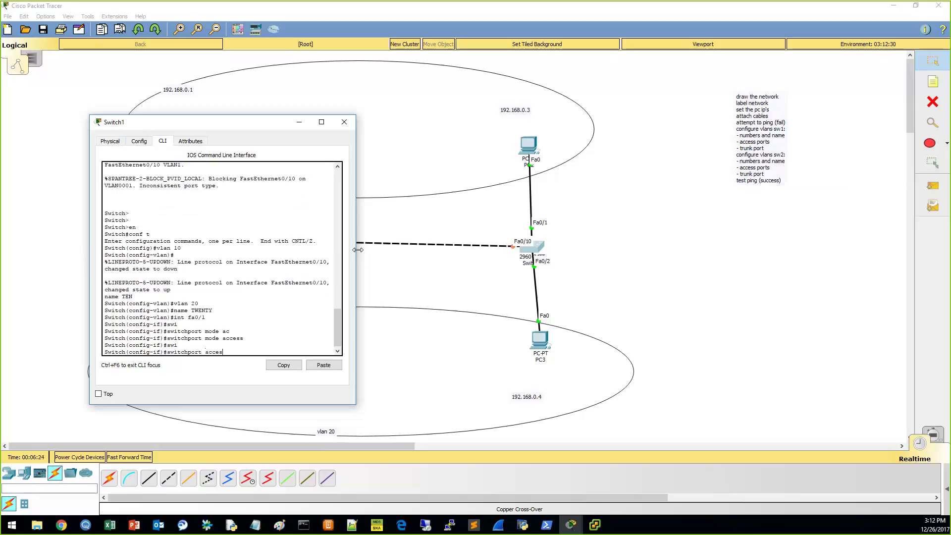
pyautogui.press('Tab')
pyautogui.write('vlan 10')
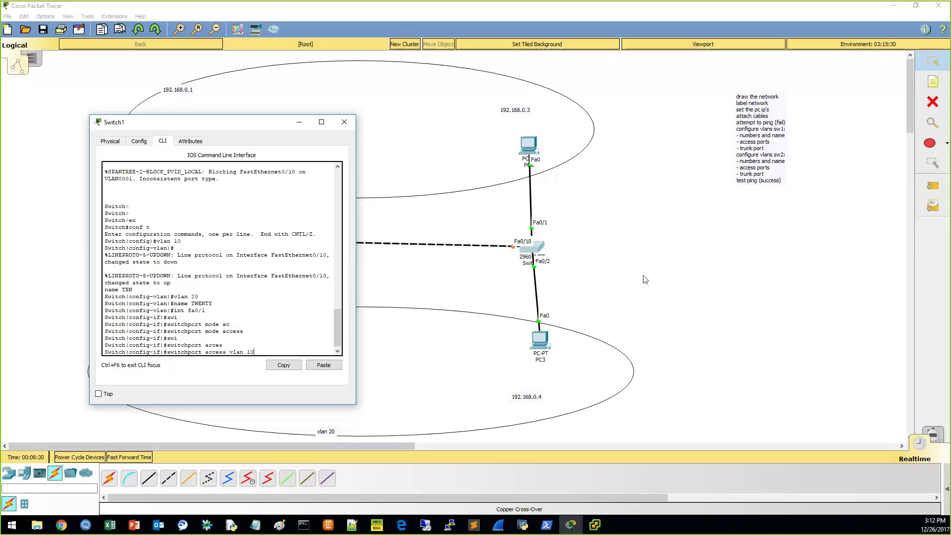
pyautogui.press('Return')
# Enter interface fa0/2 on Switch1 and set it to switchport mode access.
pyautogui.write('in')
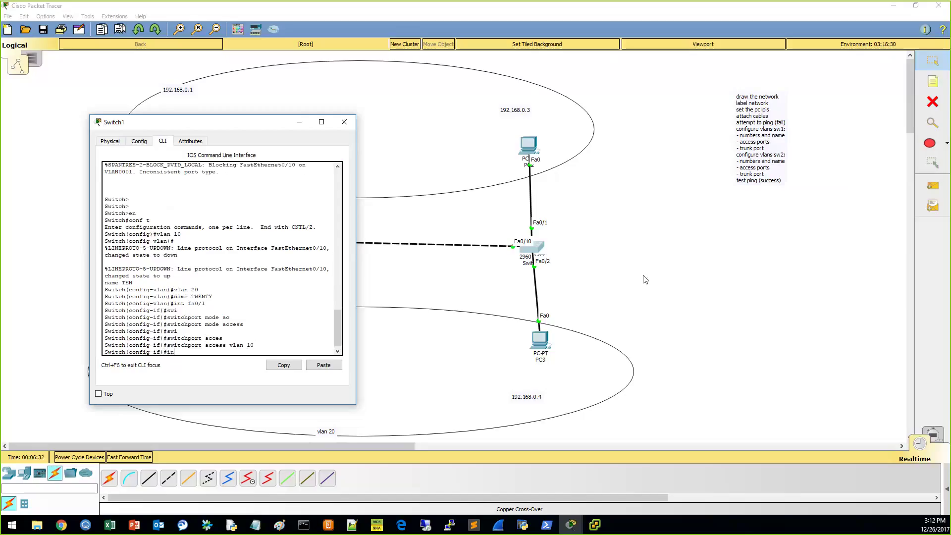
pyautogui.write('t fa0/2')
pyautogui.press('Return')
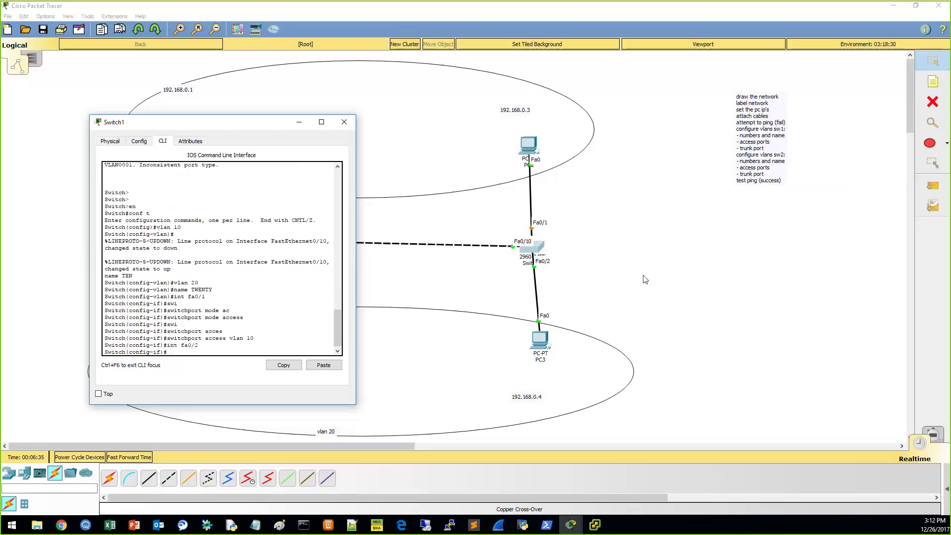
pyautogui.write('swi')
pyautogui.press('Tab')
pyautogui.write('mode ac')
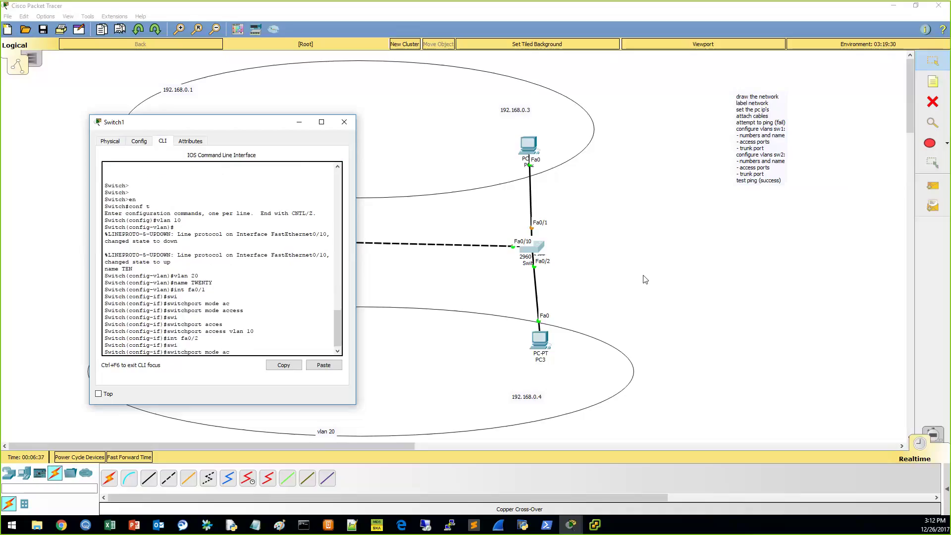
pyautogui.press('Tab')
pyautogui.press('Return')
# Assign Switch1's fa0/2 port to VLAN 20 with switchport access vlan 20.
pyautogui.write('swi')
pyautogui.press('Tab')
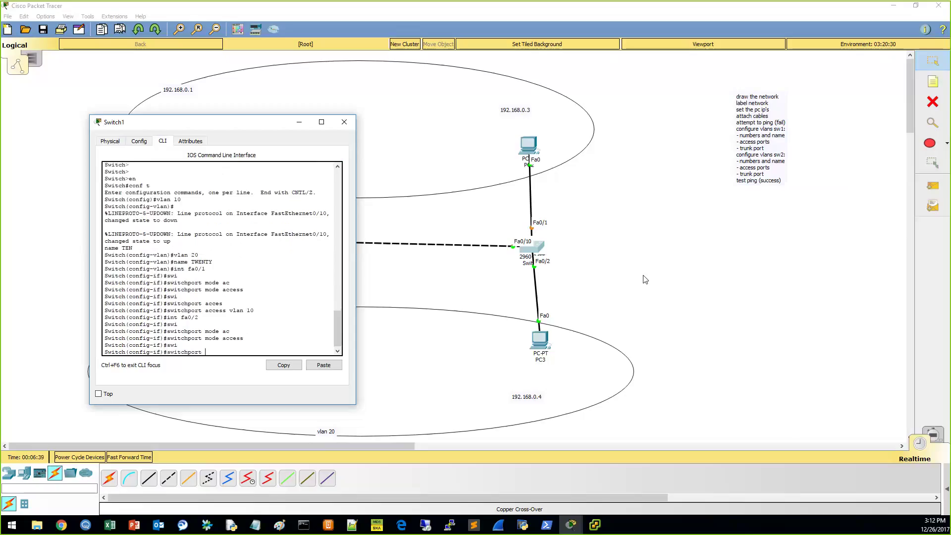
pyautogui.write('ac')
pyautogui.press('Tab')
pyautogui.write('vlan')
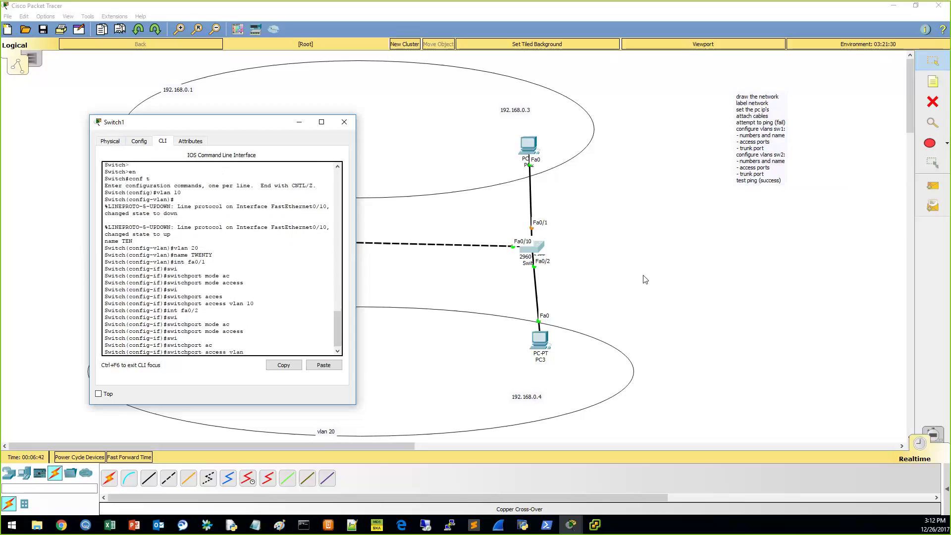
pyautogui.write(' 20')
pyautogui.press('Return')
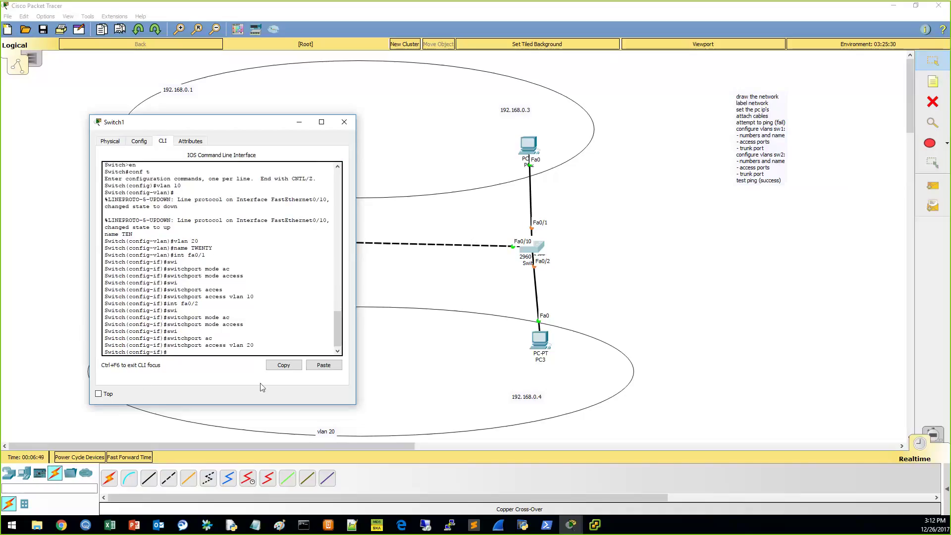
# Enter interface fa0/10 on Switch1, list the available switchport modes, and set the port to switchport mode trunk.
pyautogui.write('nt fa-')
pyautogui.write('/10')
pyautogui.press('Return')
pyautogui.write('swi')
pyautogui.press('Tab')
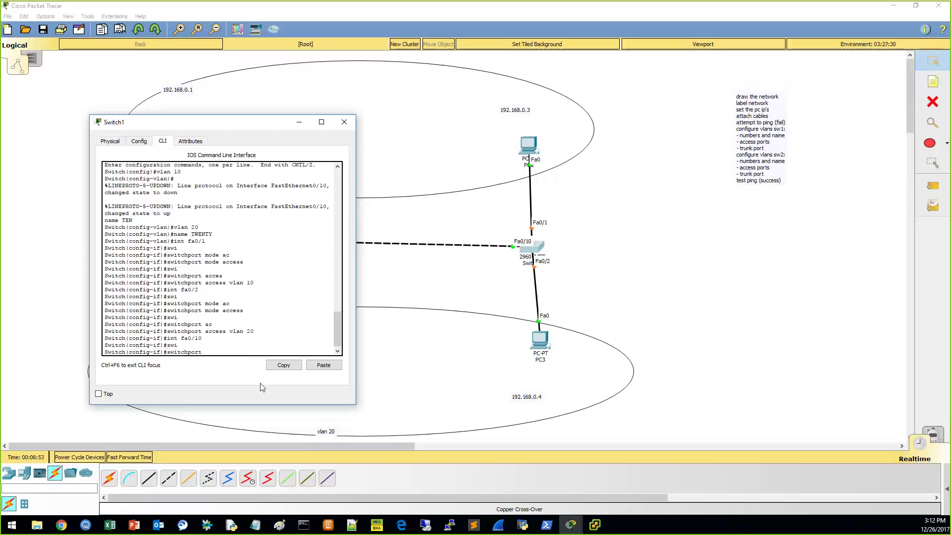
pyautogui.write('mode')
pyautogui.press('Tab')
pyautogui.write('?')
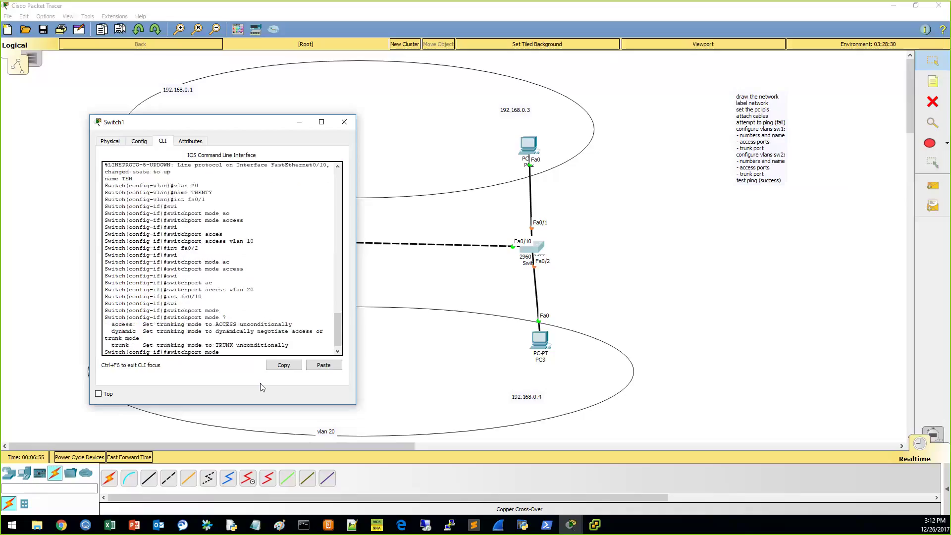
pyautogui.write('tru')
pyautogui.press('Tab')
pyautogui.press('Return')
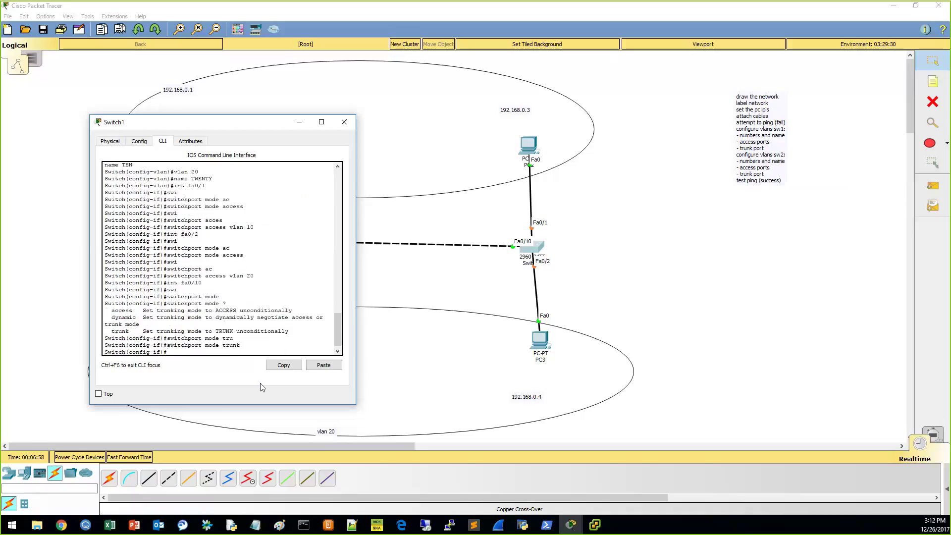
# Allow VLANs 10 and 20 on Switch1's fa0/10 trunk with switchport trunk allowed vlan 10,20, and close the Switch1 window.
pyautogui.write('swi')
pyautogui.press('Tab')
pyautogui.write('tru')
pyautogui.press('Tab')
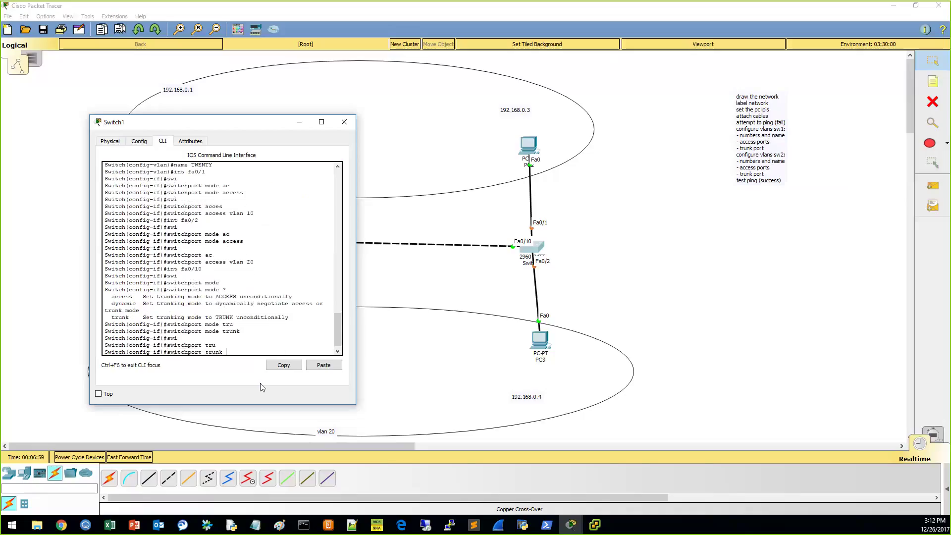
pyautogui.write('al')
pyautogui.press('Tab')
pyautogui.write('vl')
pyautogui.press('Tab')
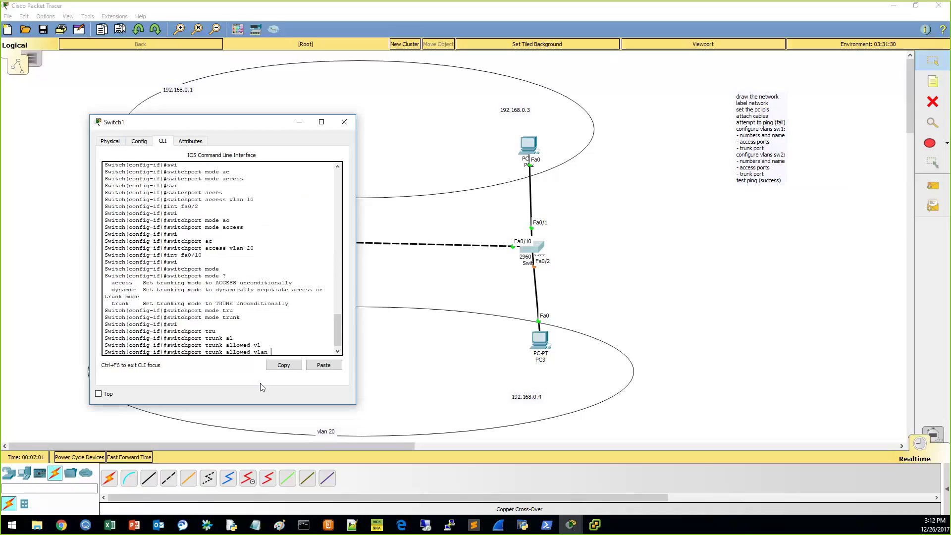
pyautogui.write('10,20')
pyautogui.press('Return')
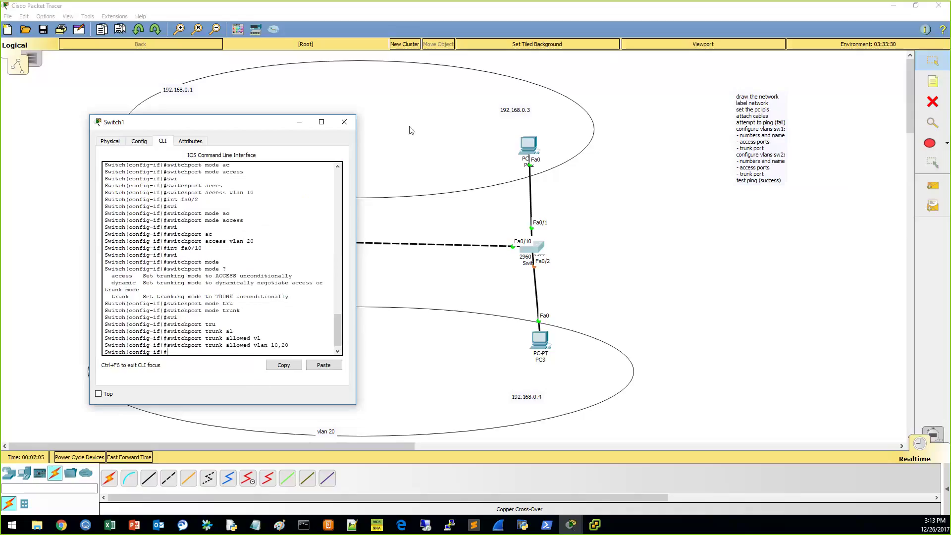
pyautogui.click(344, 122)
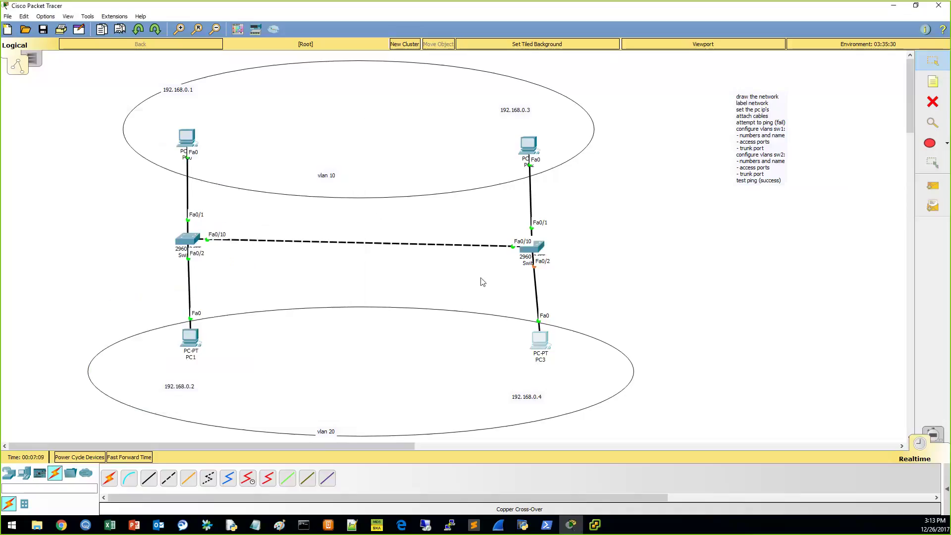
# Open PC3's command prompt, ping 192.168.0.2, and stop the ping after a few replies.
pyautogui.click(540, 340)
pyautogui.click(546, 137)
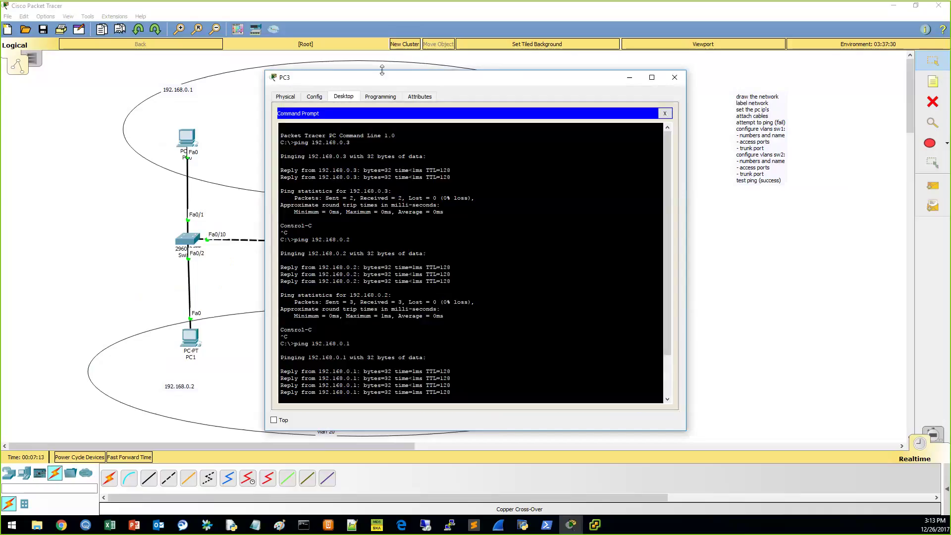
pyautogui.moveTo(312, 84); pyautogui.dragTo(321, 180)
pyautogui.scroll(-8, 528, 221)
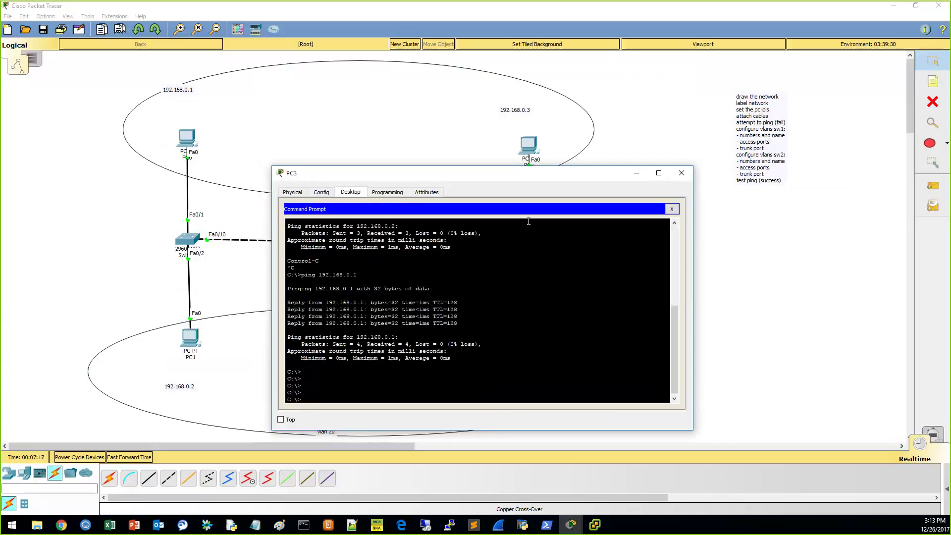
pyautogui.write('ping 192.168.0.2')
pyautogui.press('Return')
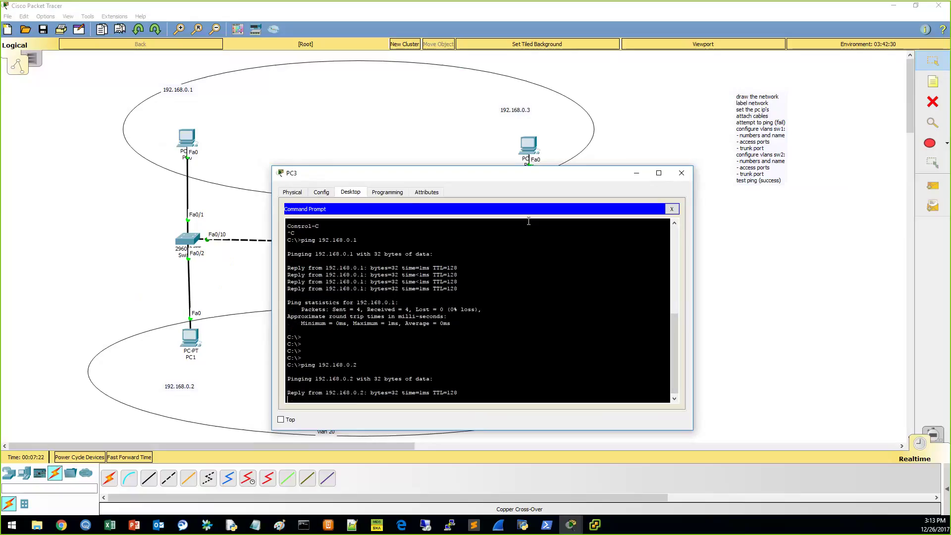
pyautogui.hotkey('ctrl', 'c')
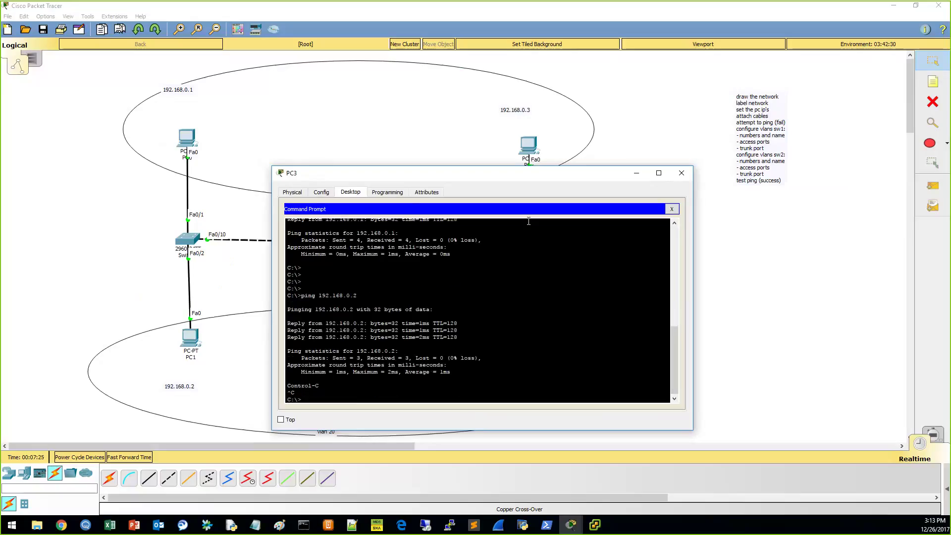
# Ping 192.168.0.1 from PC3 and interrupt the ping.
pyautogui.press('Up')
pyautogui.press('BackSpace')
pyautogui.write('192.168.0.1')
pyautogui.press('Return')
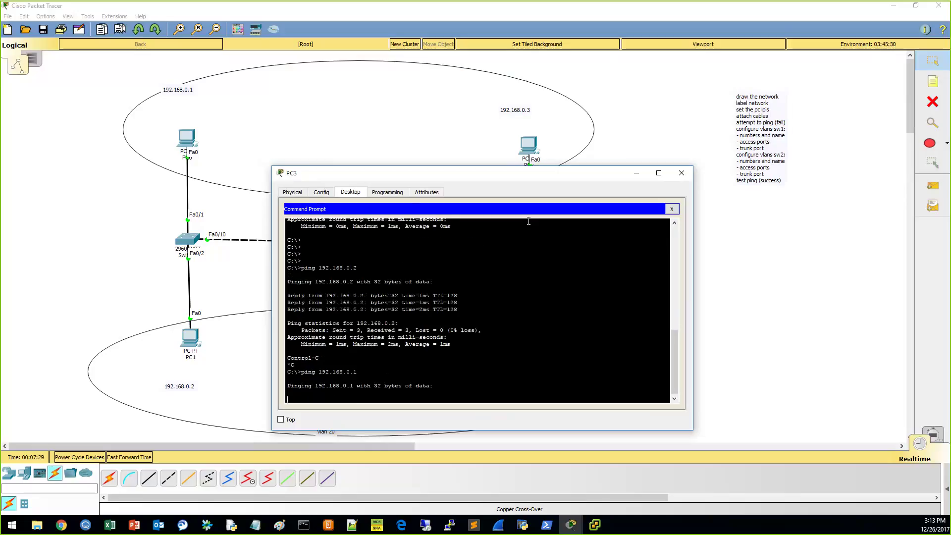
pyautogui.hotkey('ctrl', 'c')
# Ping 192.168.0.3 from PC3 and close the PC3 window.
pyautogui.press('Up')
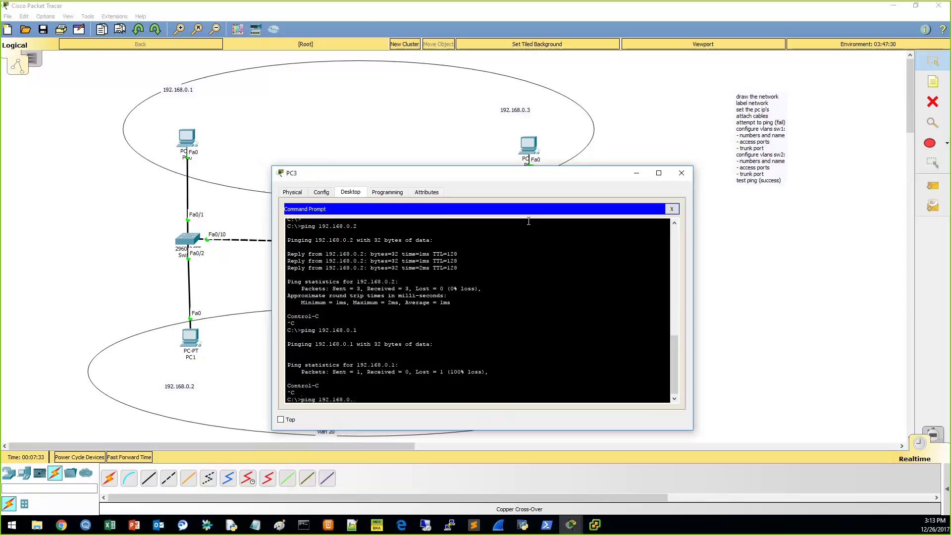
pyautogui.write('3')
pyautogui.press('Return')
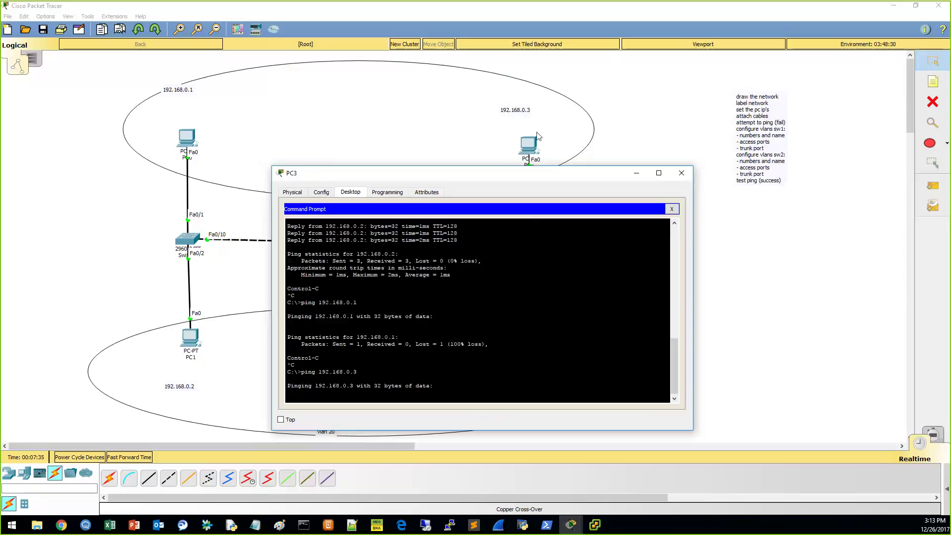
pyautogui.click(682, 174)
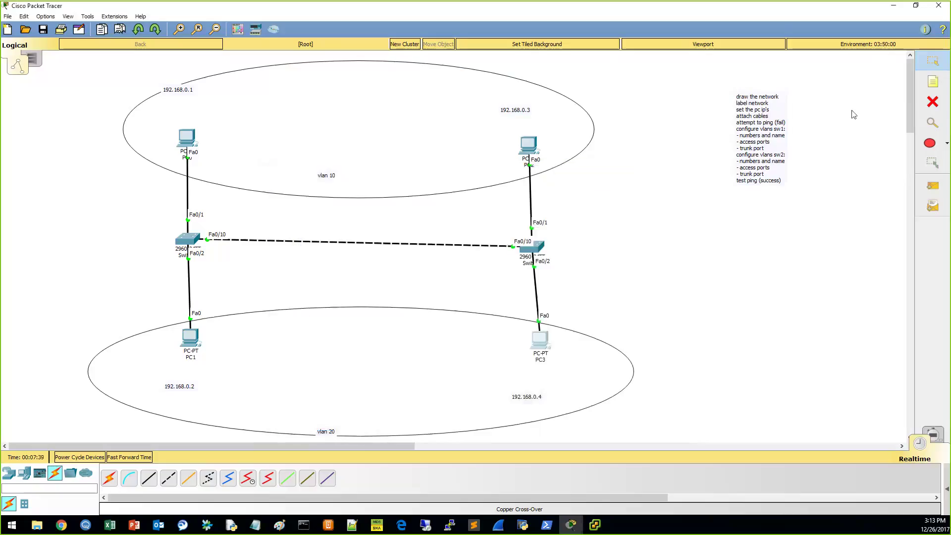